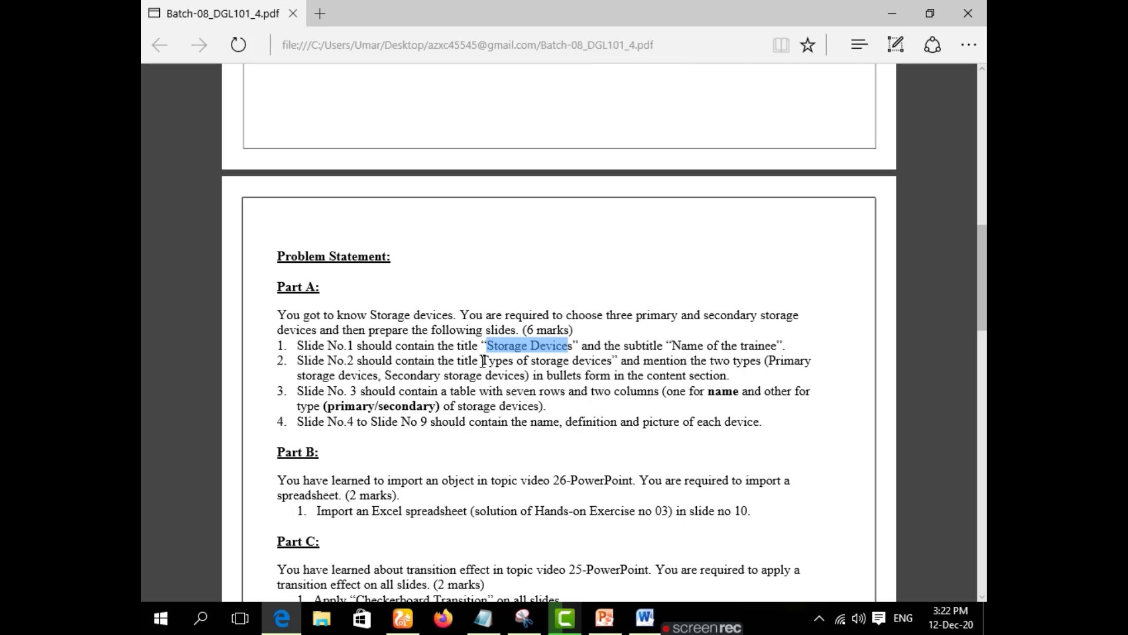
- Take the title "Types of storage devices" from the assignment PDF and enter it on a new second slide in PowerPoint
left_click_drag(482, 361, 587, 365)
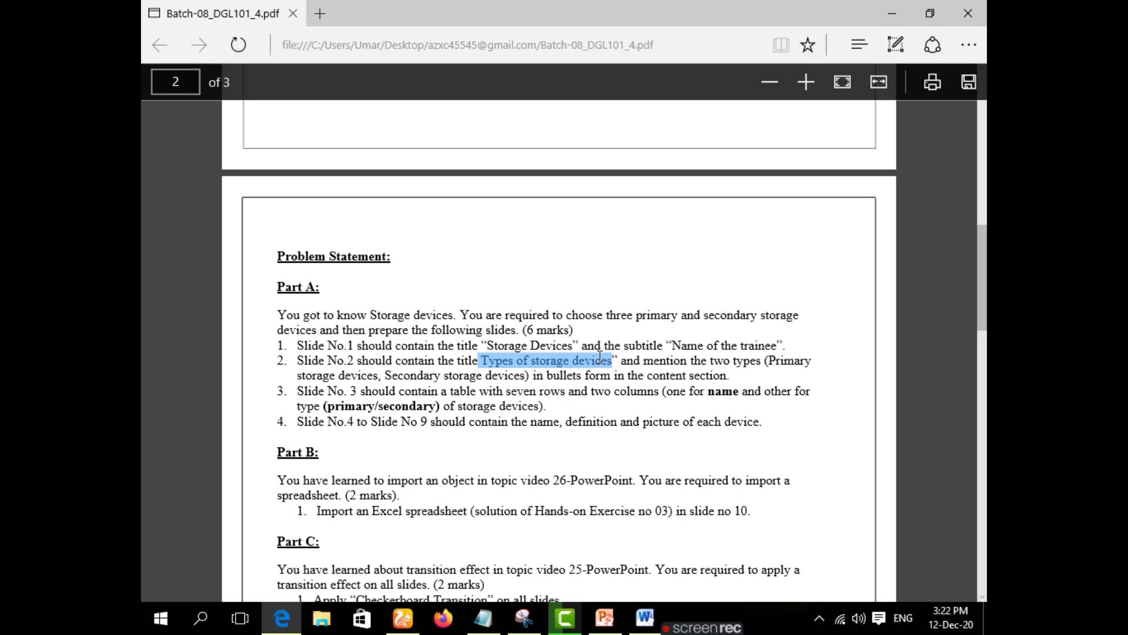
left_click(605, 618)
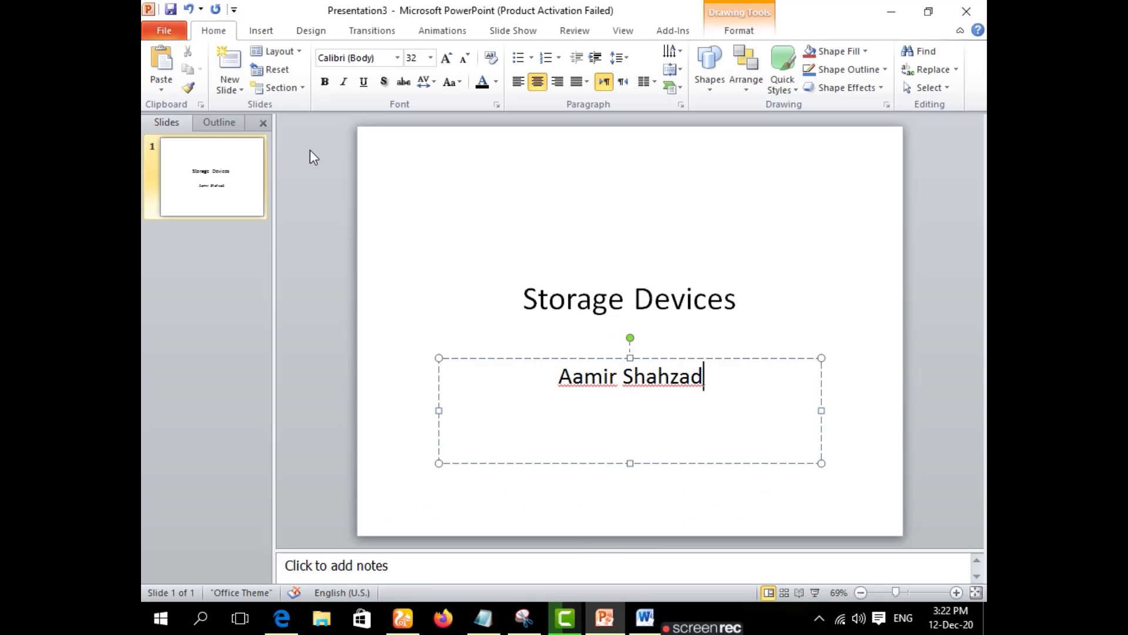
left_click(231, 64)
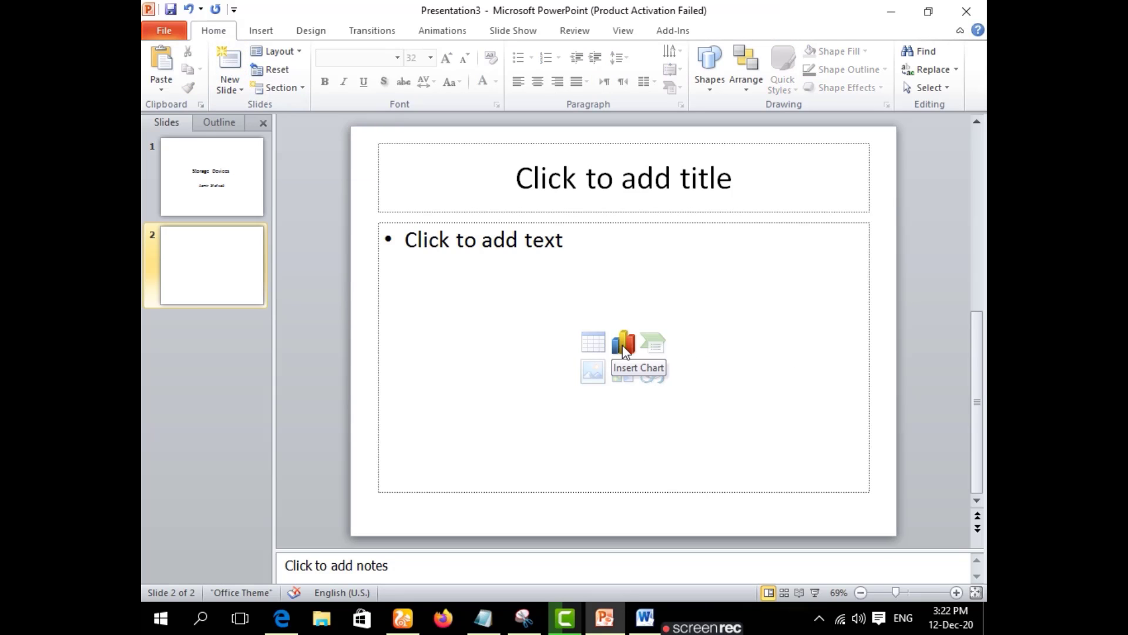
left_click(667, 184)
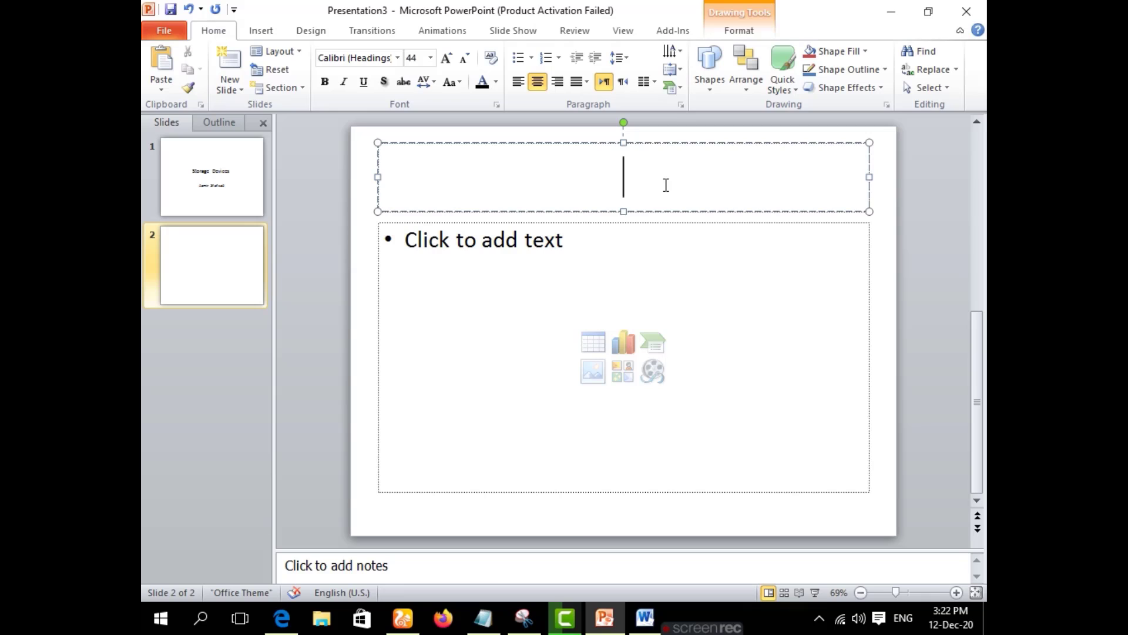
type("Types of storage devices")
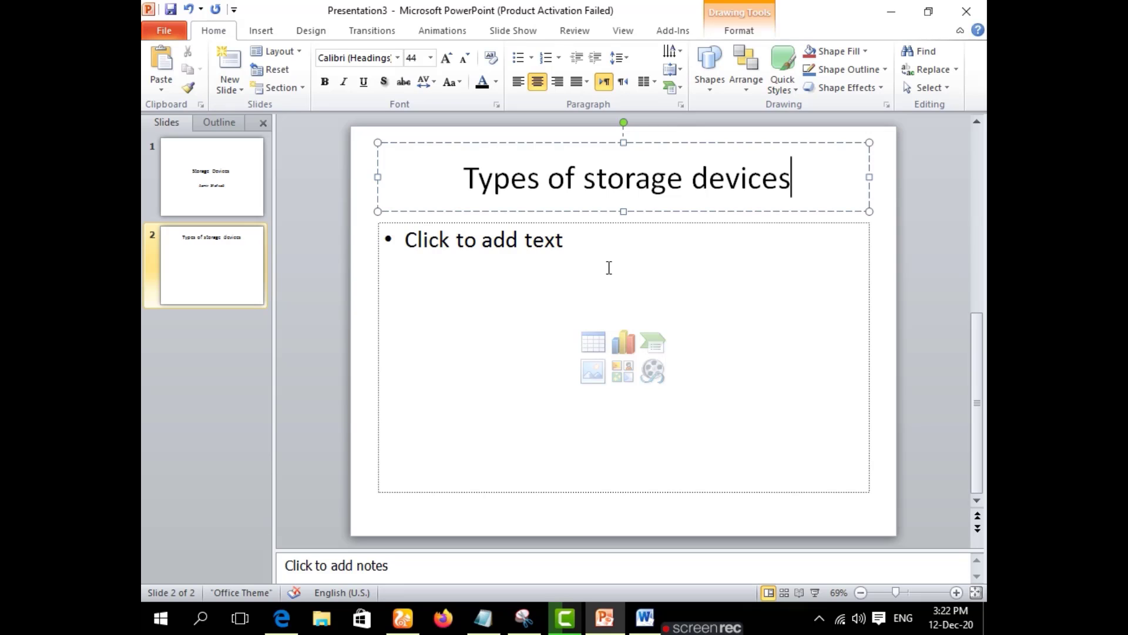
- Copy "Primary storage devices" from the assignment PDF into slide 2's content as the first bullet, without the comma, and start a second bullet
left_click(609, 267)
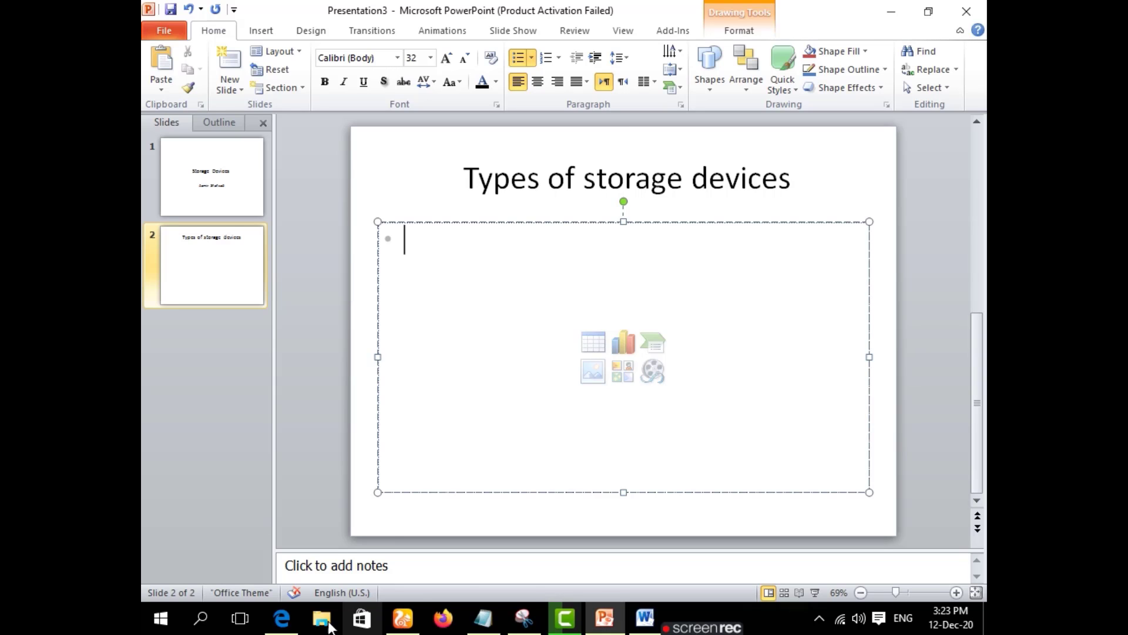
left_click(282, 618)
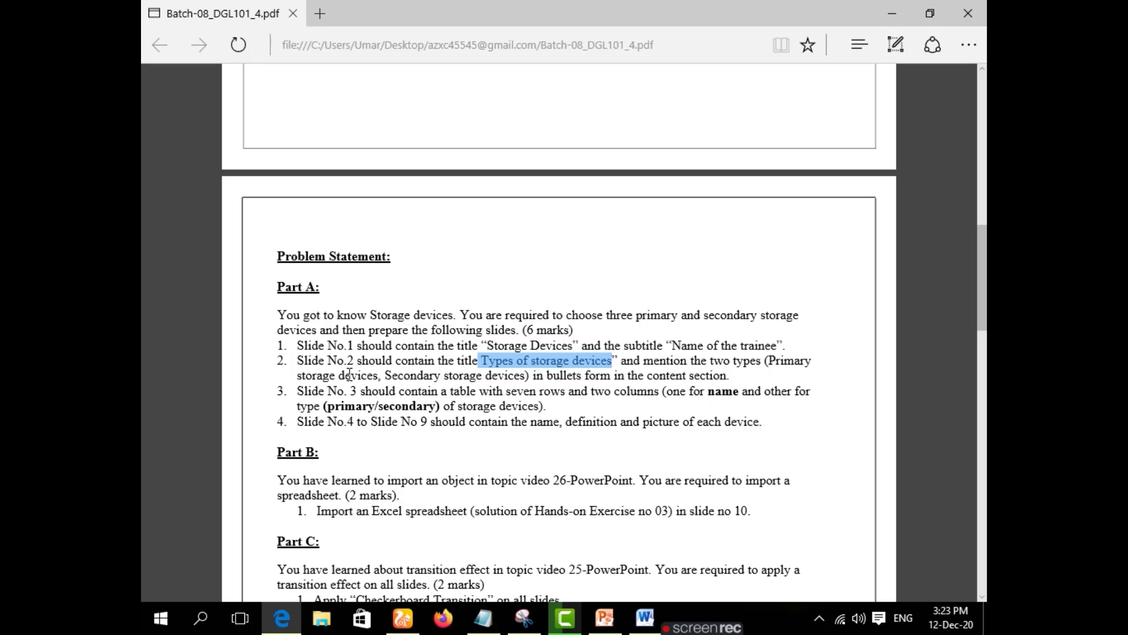
left_click(560, 386)
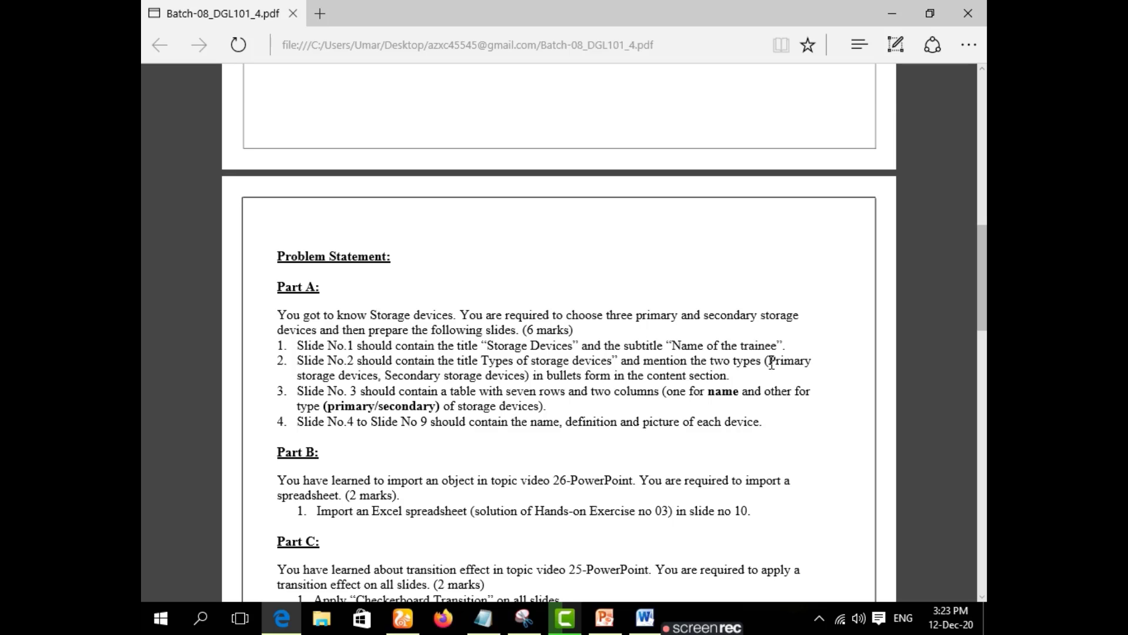
left_click_drag(768, 360, 388, 369)
key("ctrl+c")
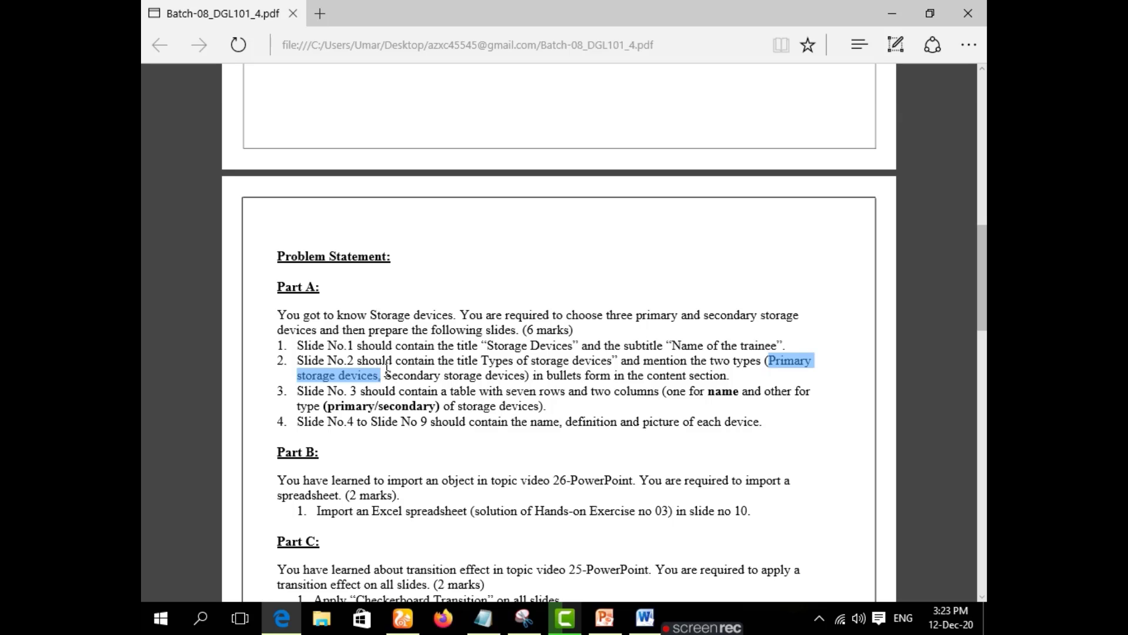
left_click(604, 617)
key("ctrl+v")
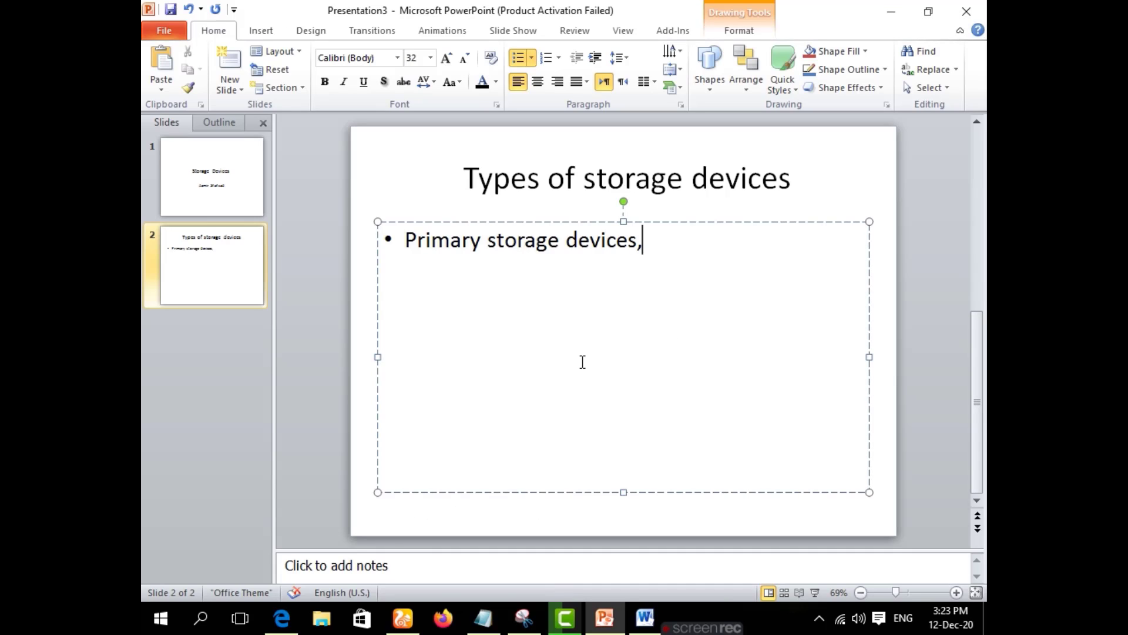
key("BackSpace")
key("Return")
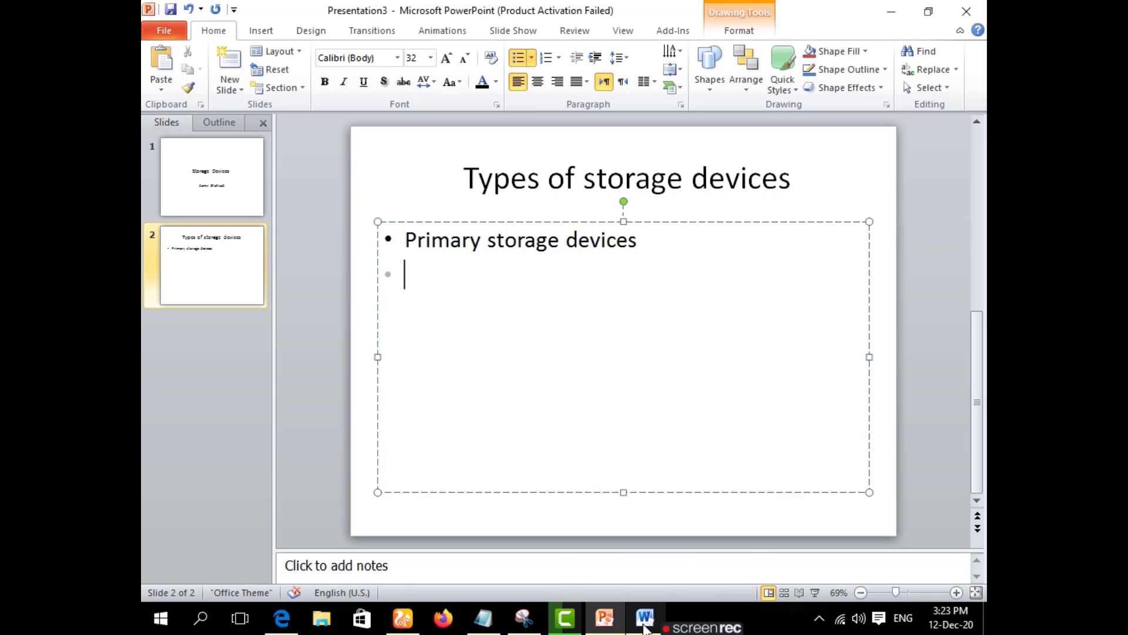
- Copy "Secondary storage devices" from the assignment PDF and paste it as the second bullet on slide 2 in PowerPoint
mouse_move(645, 625)
mouse_move(409, 628)
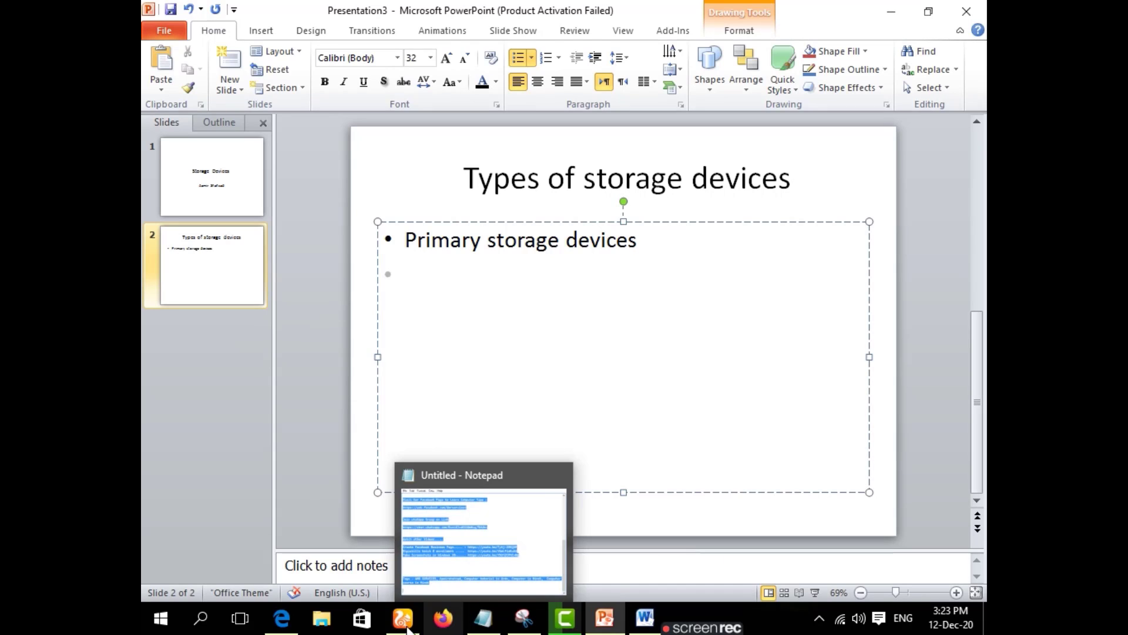
left_click(282, 618)
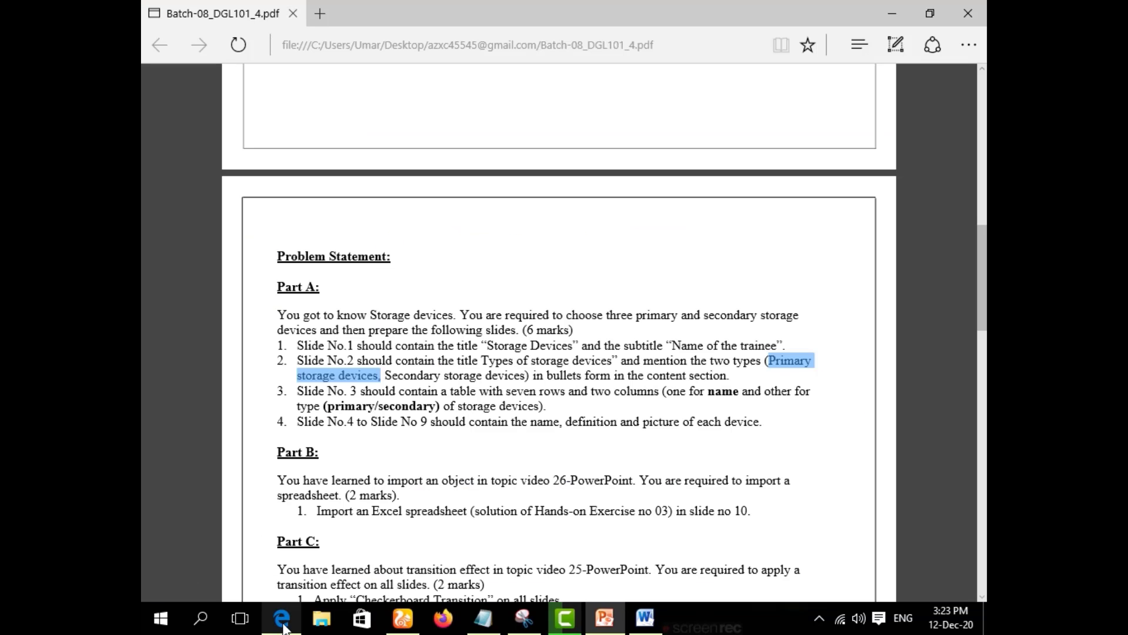
left_click(388, 375)
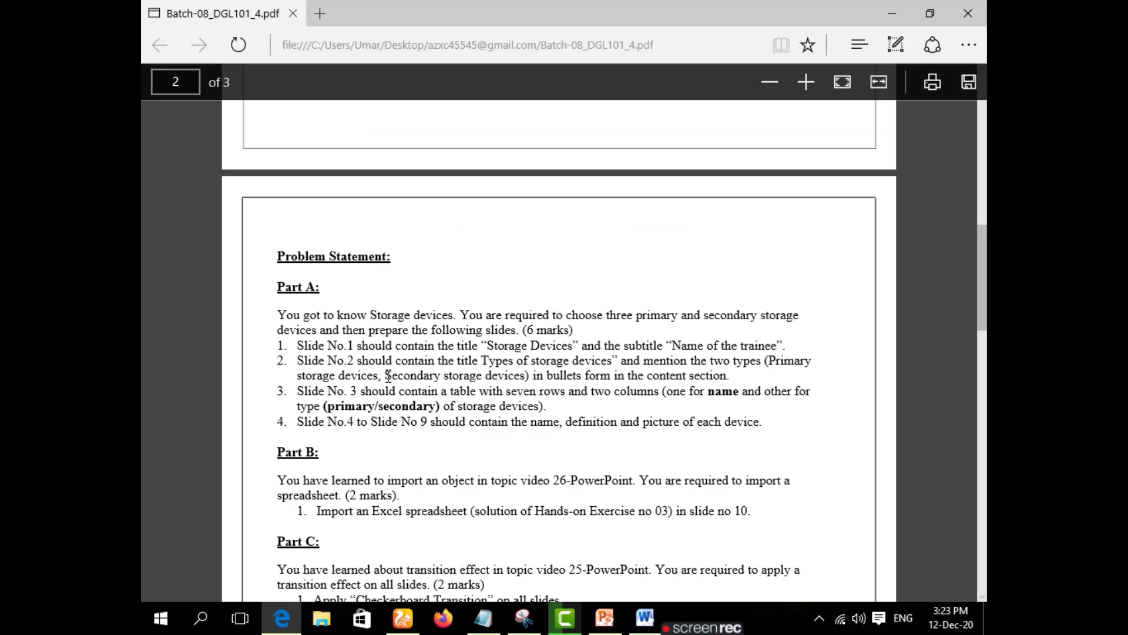
left_click_drag(383, 375, 526, 377)
key("ctrl+c")
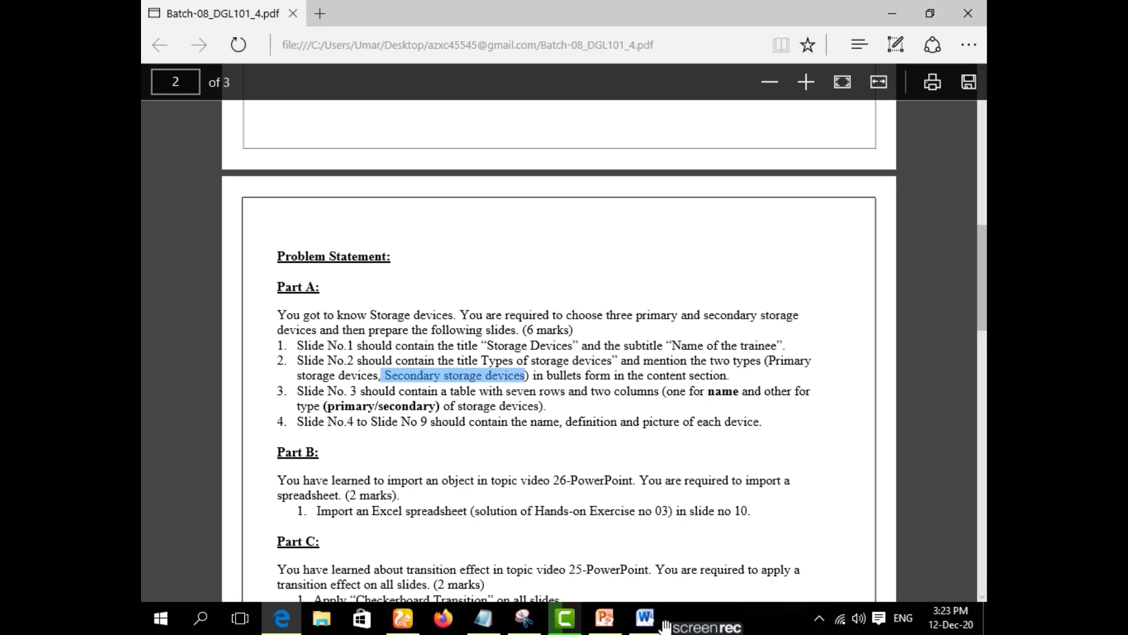
left_click(605, 618)
key("ctrl+v")
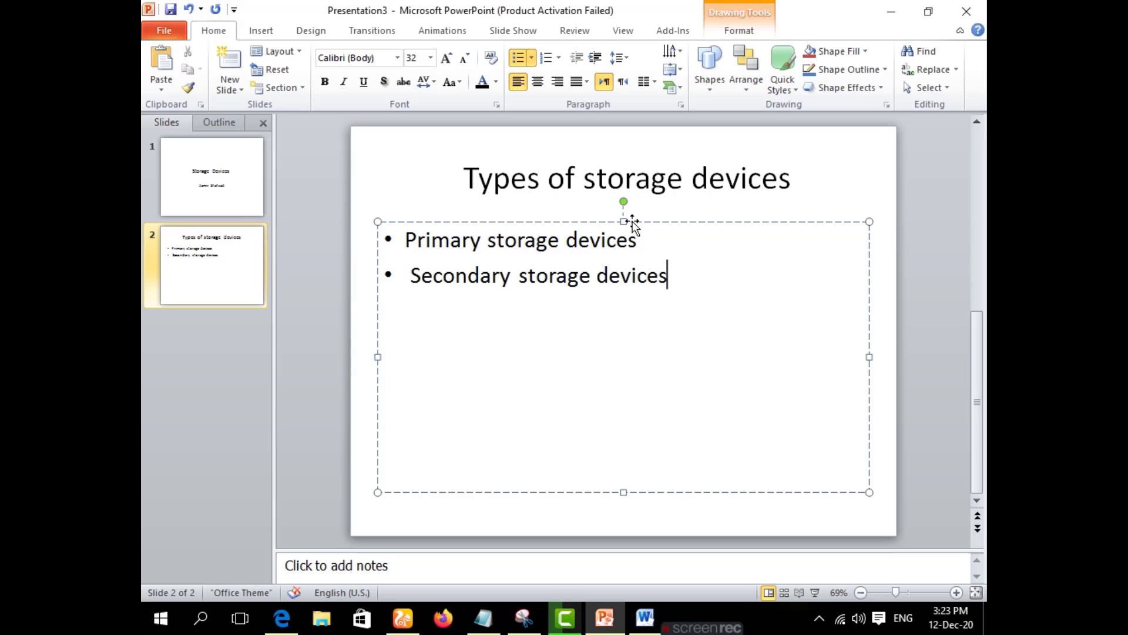
- Shrink the height of slide 2's bullet text box and reposition it a little below the title
left_click_drag(628, 223, 625, 312)
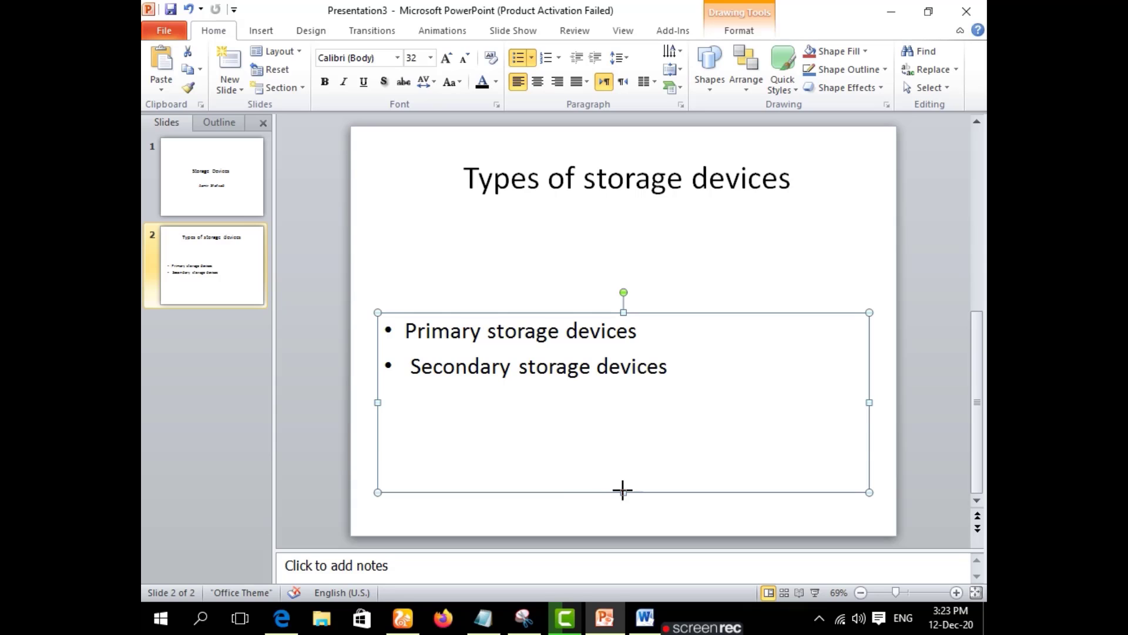
left_click_drag(623, 491, 624, 441)
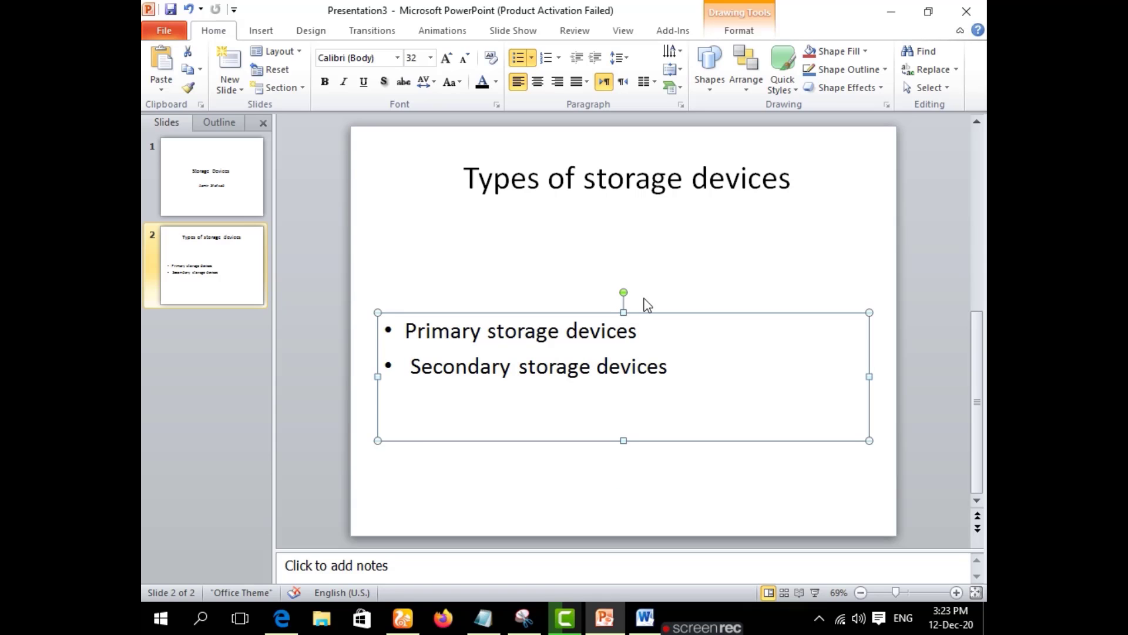
left_click_drag(626, 307, 634, 261)
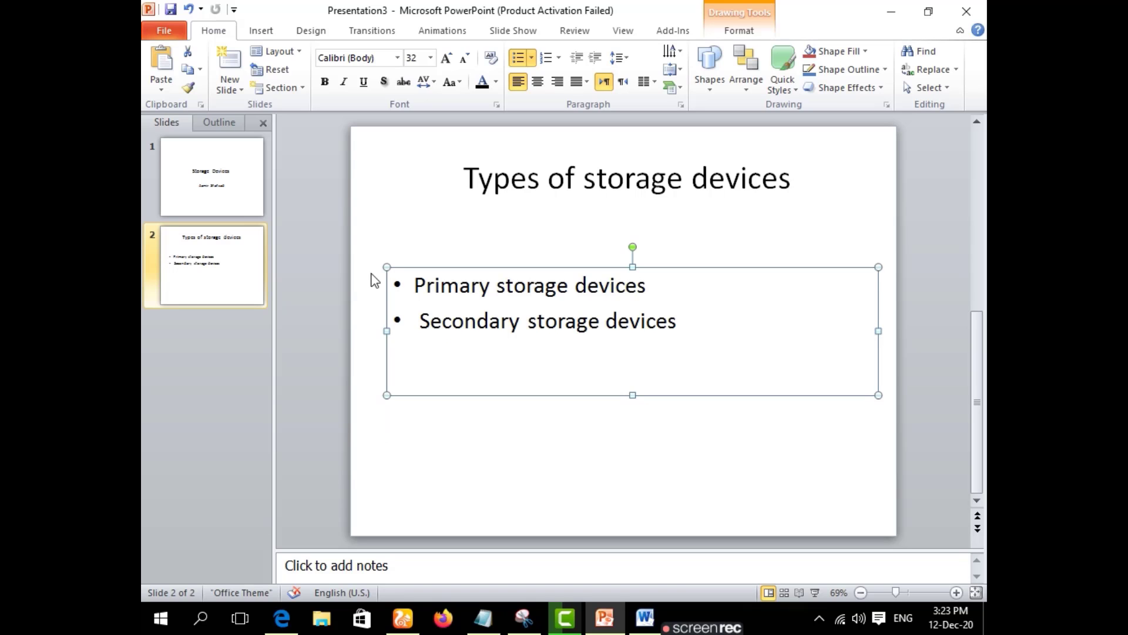
left_click(635, 176)
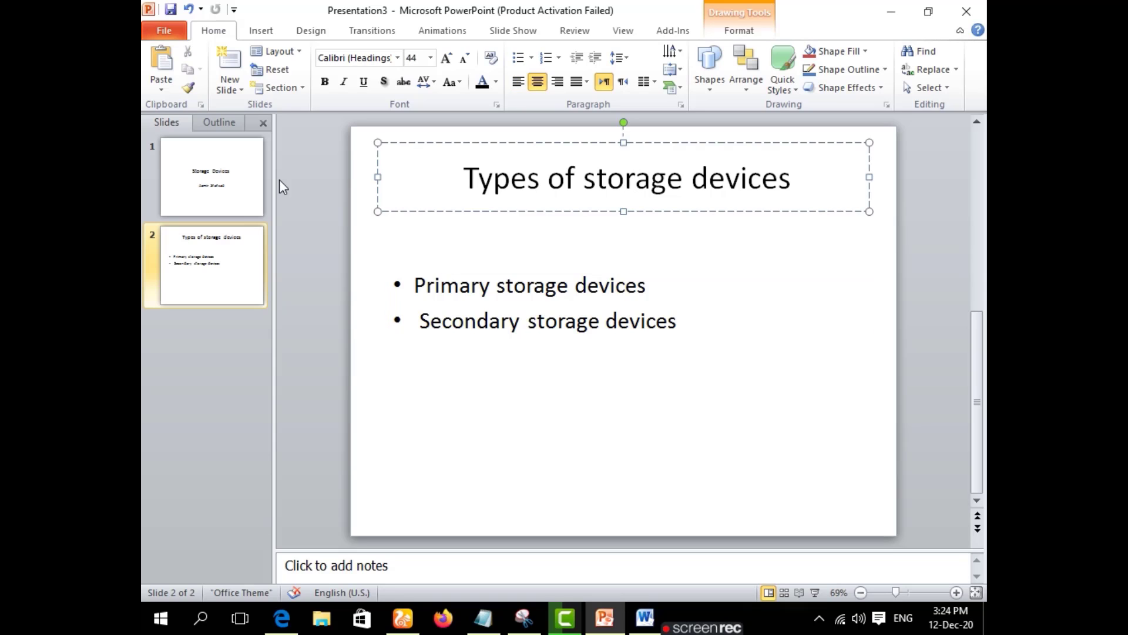
left_click(238, 85)
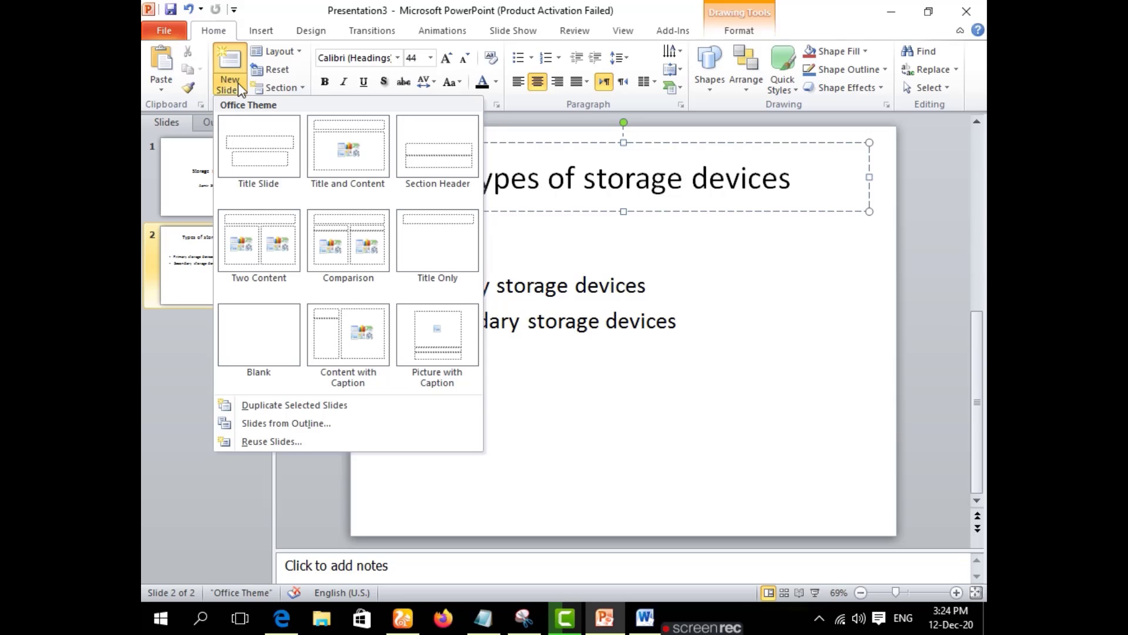
left_click(252, 134)
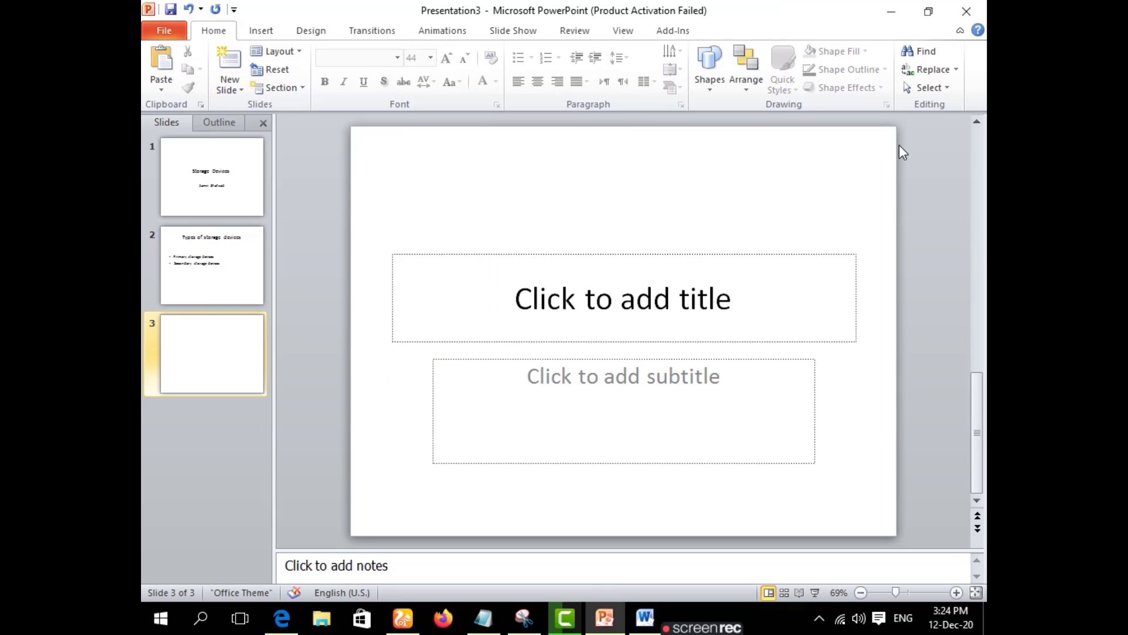
left_click(283, 617)
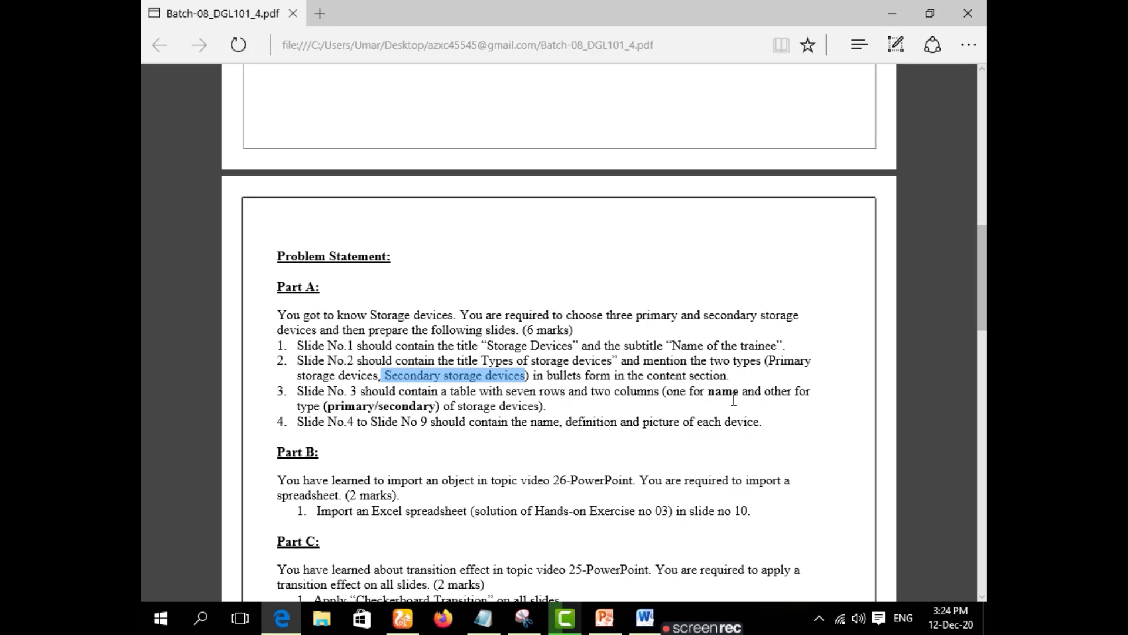
left_click(894, 15)
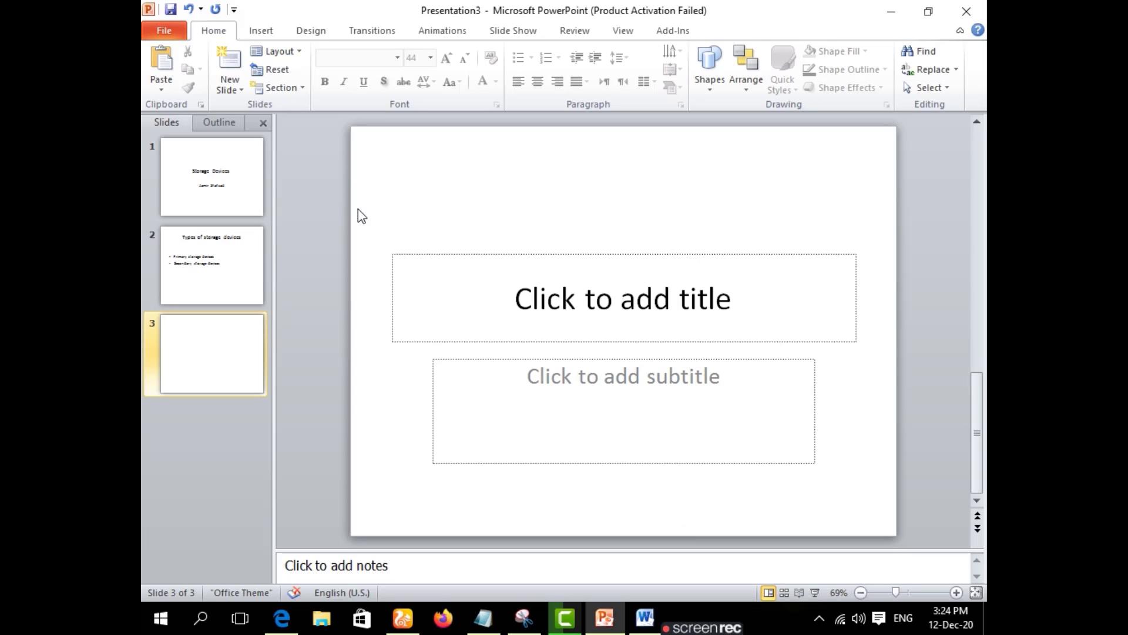
right_click(248, 346)
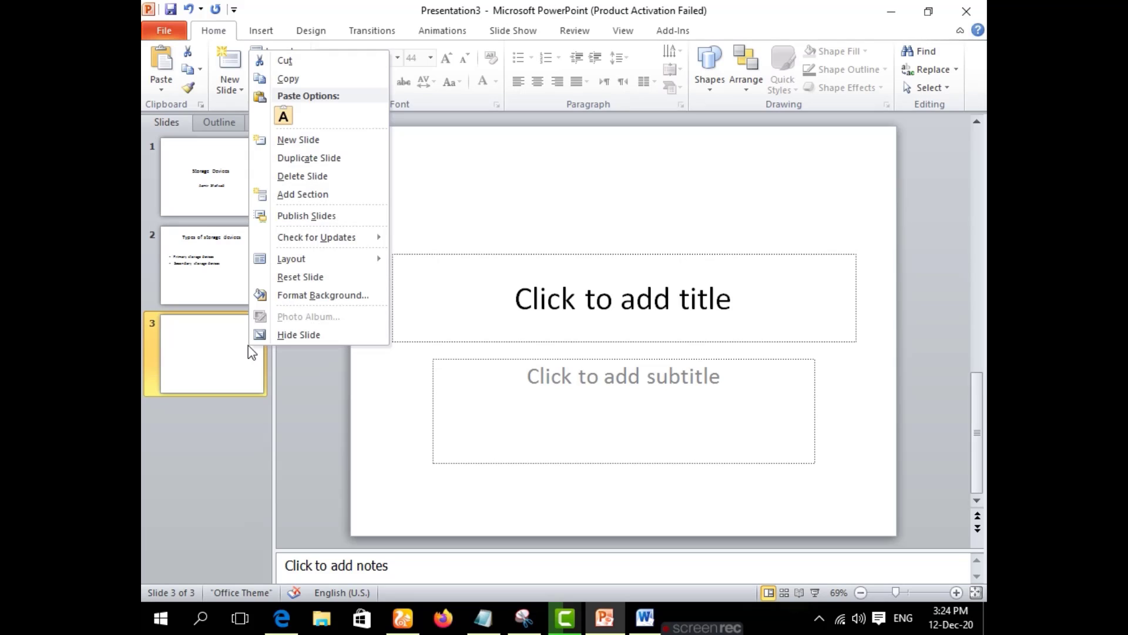
left_click(305, 63)
left_click(228, 72)
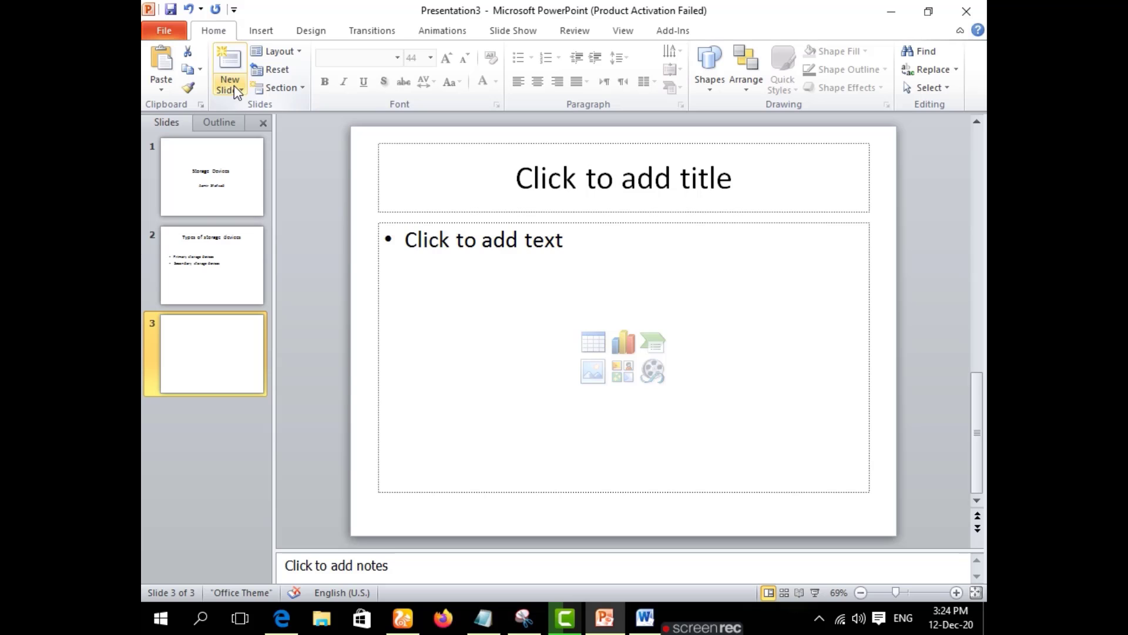
right_click(232, 351)
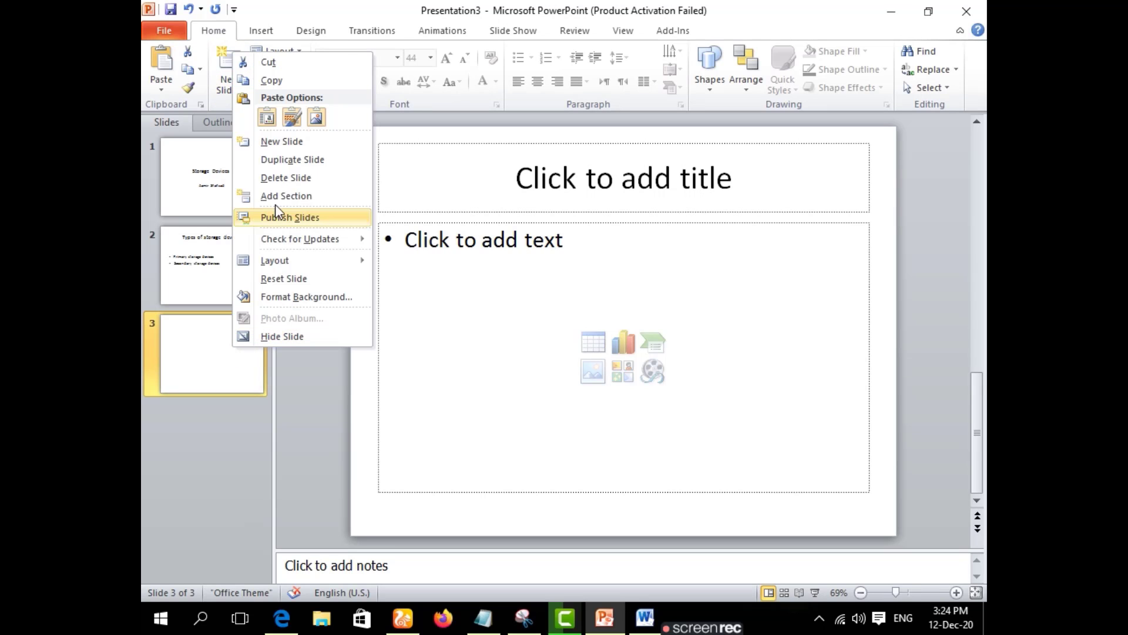
left_click(295, 66)
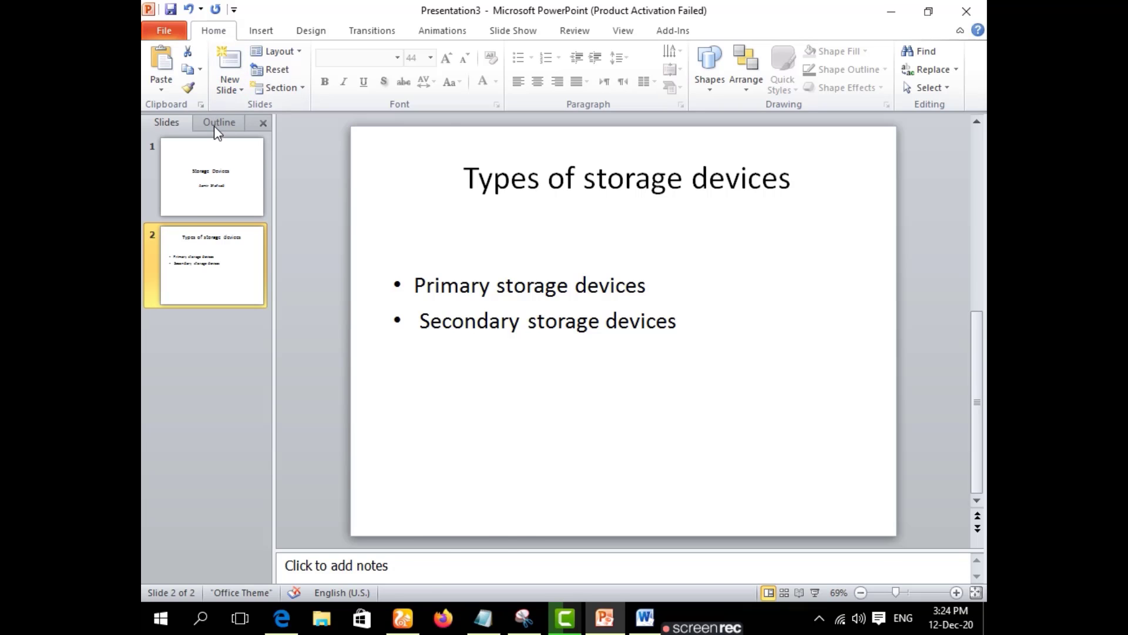
left_click(217, 123)
left_click(165, 126)
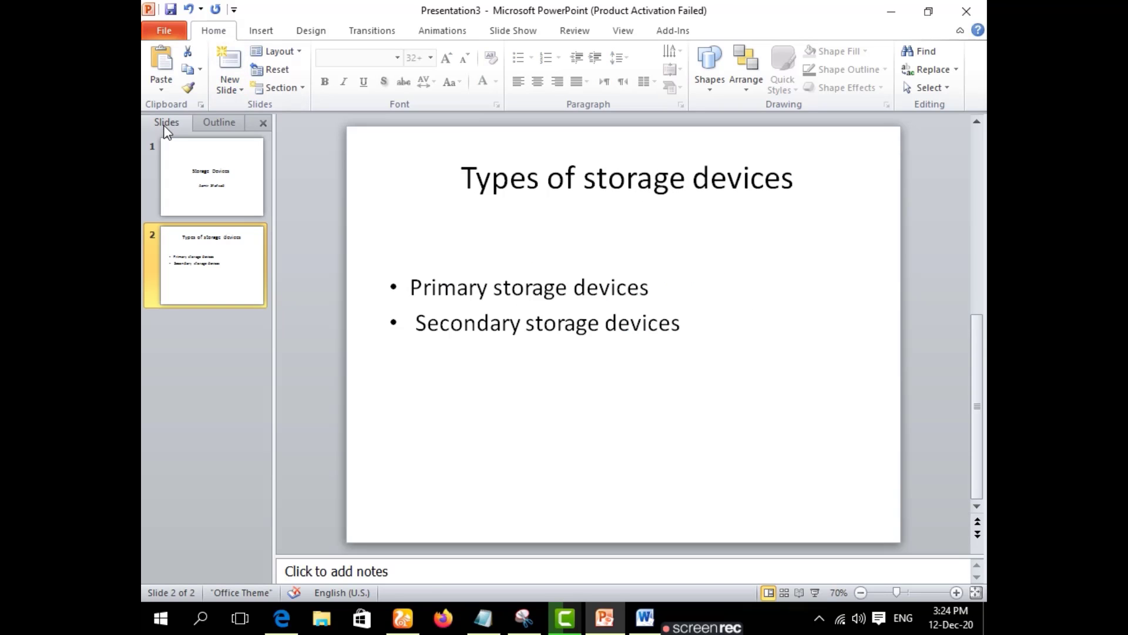
- Add a third slide and remove both its content and title placeholders, leaving the slide blank
left_click(231, 66)
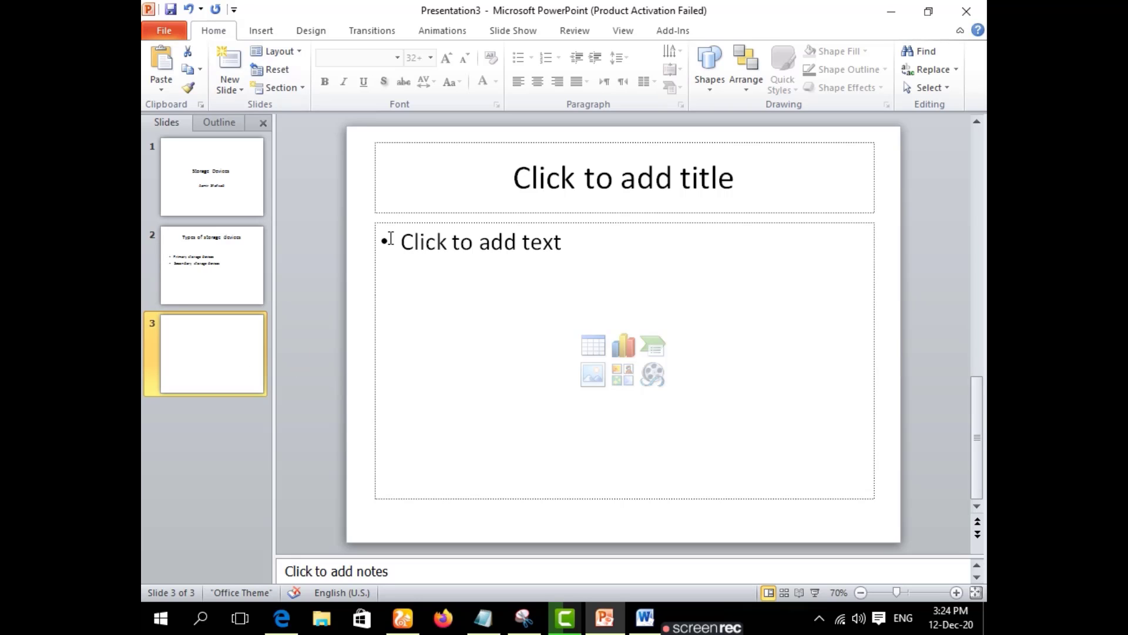
right_click(445, 236)
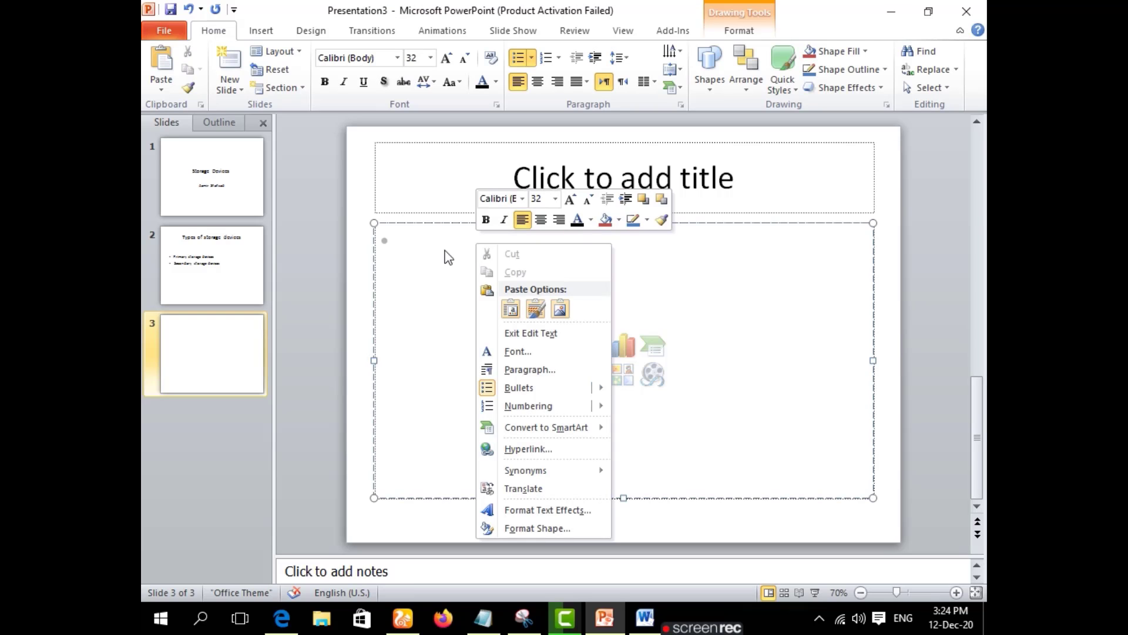
left_click(440, 285)
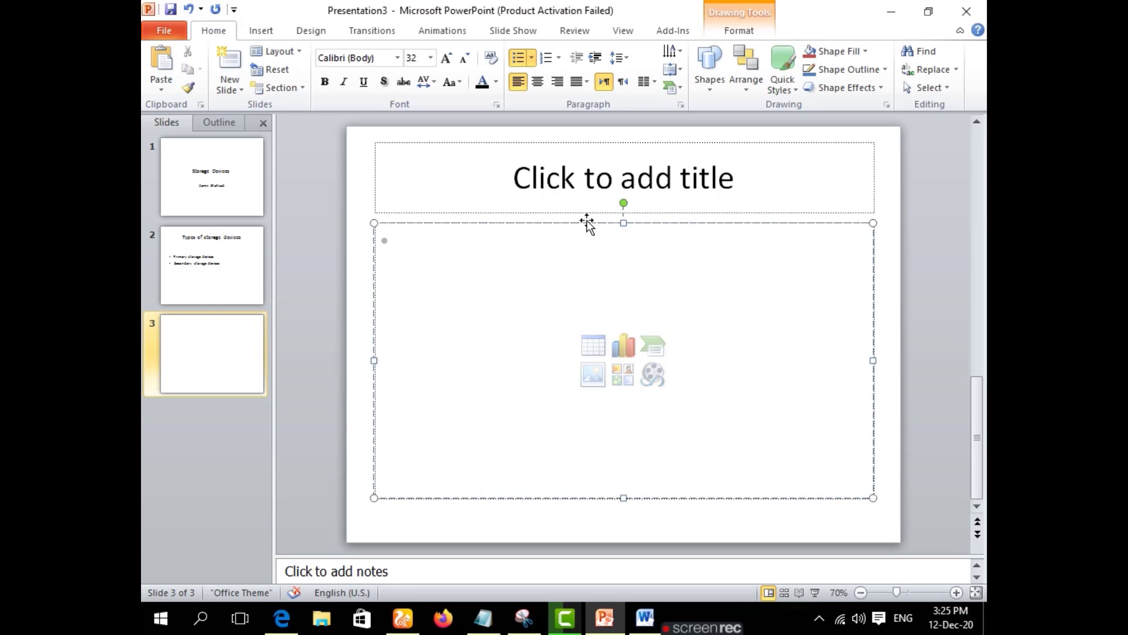
right_click(604, 221)
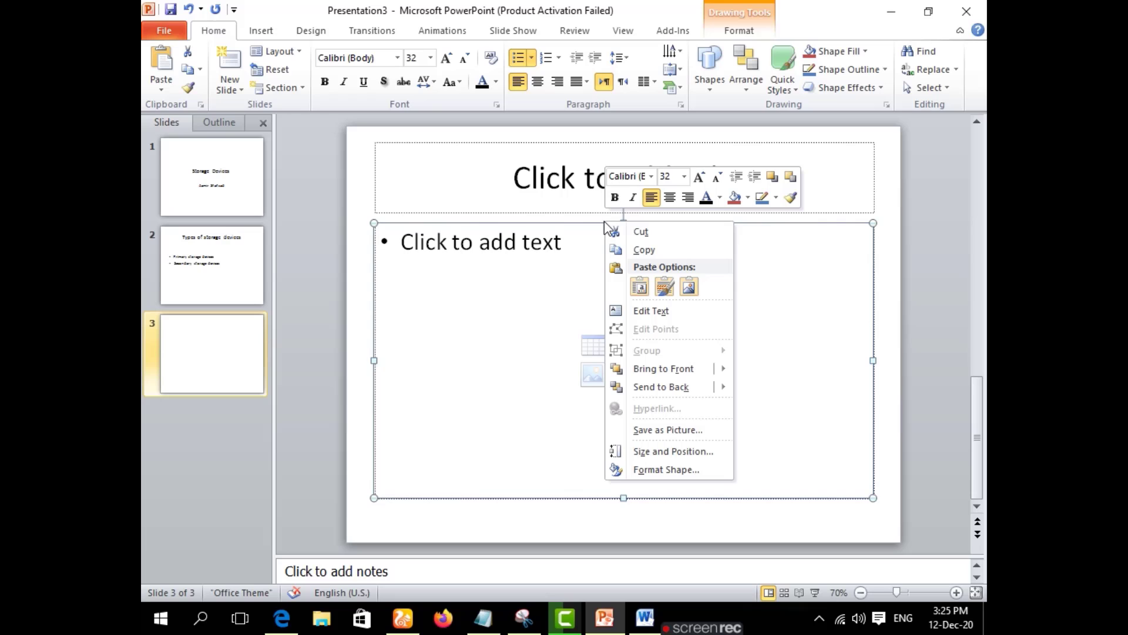
left_click(638, 231)
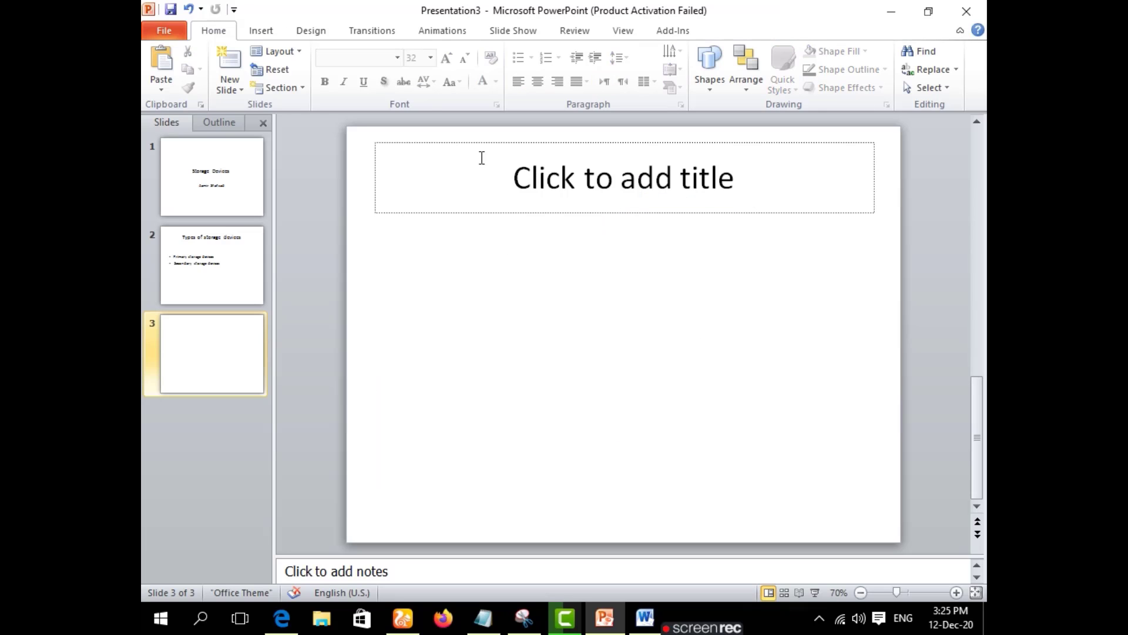
left_click(505, 147)
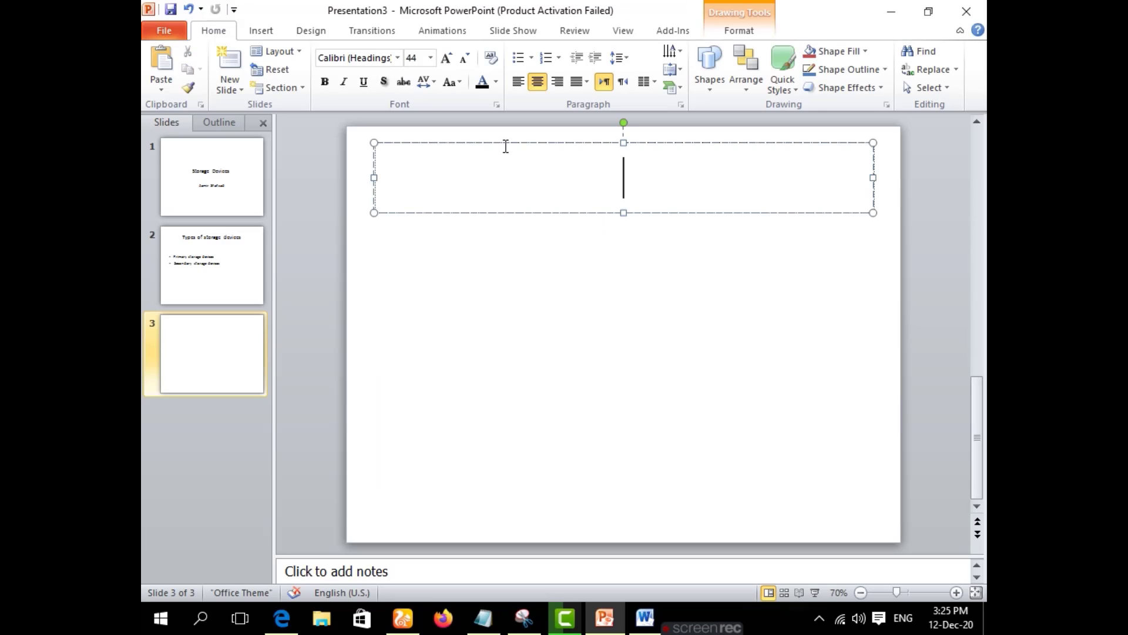
right_click(619, 143)
left_click(650, 159)
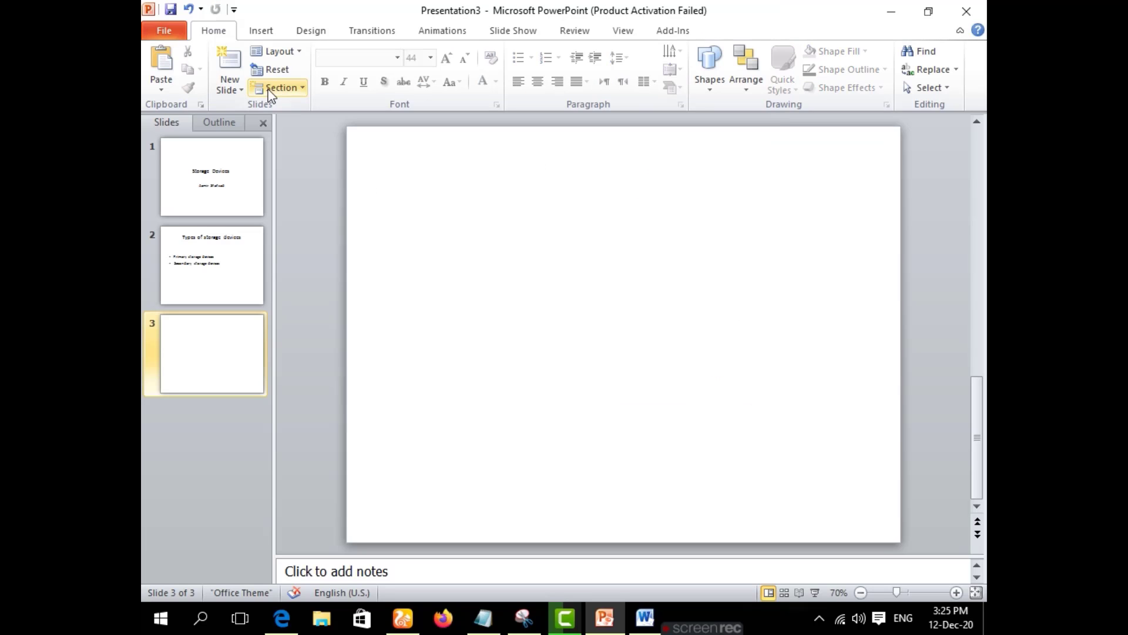
- Insert a table with two columns and seven rows on slide 3 and enter the column headers "Name" and "Type"
left_click(261, 30)
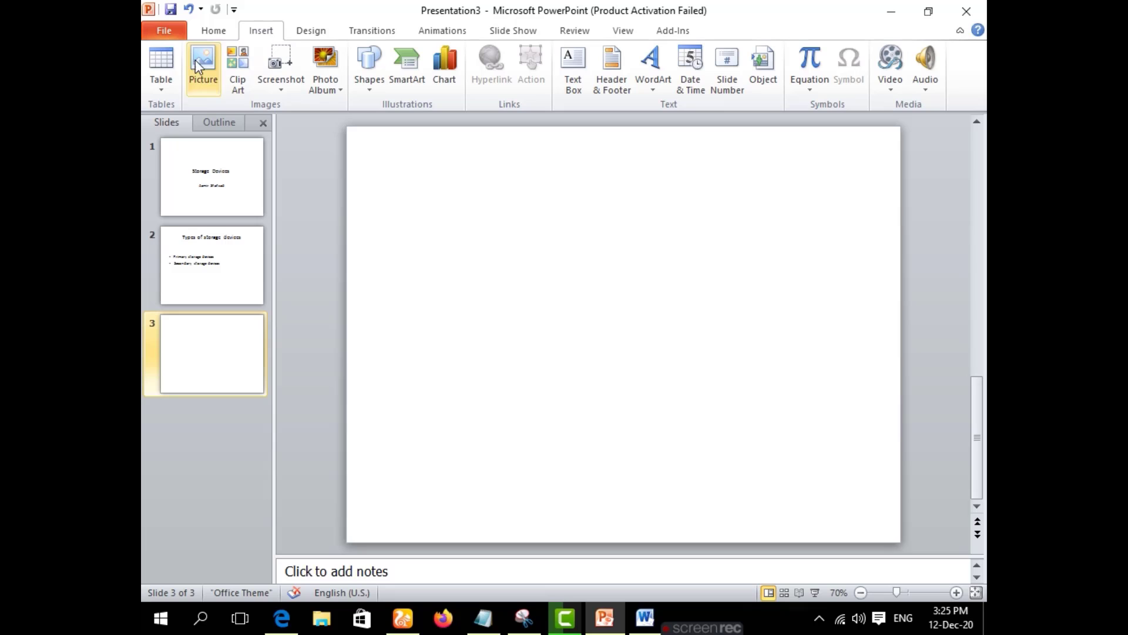
left_click(164, 64)
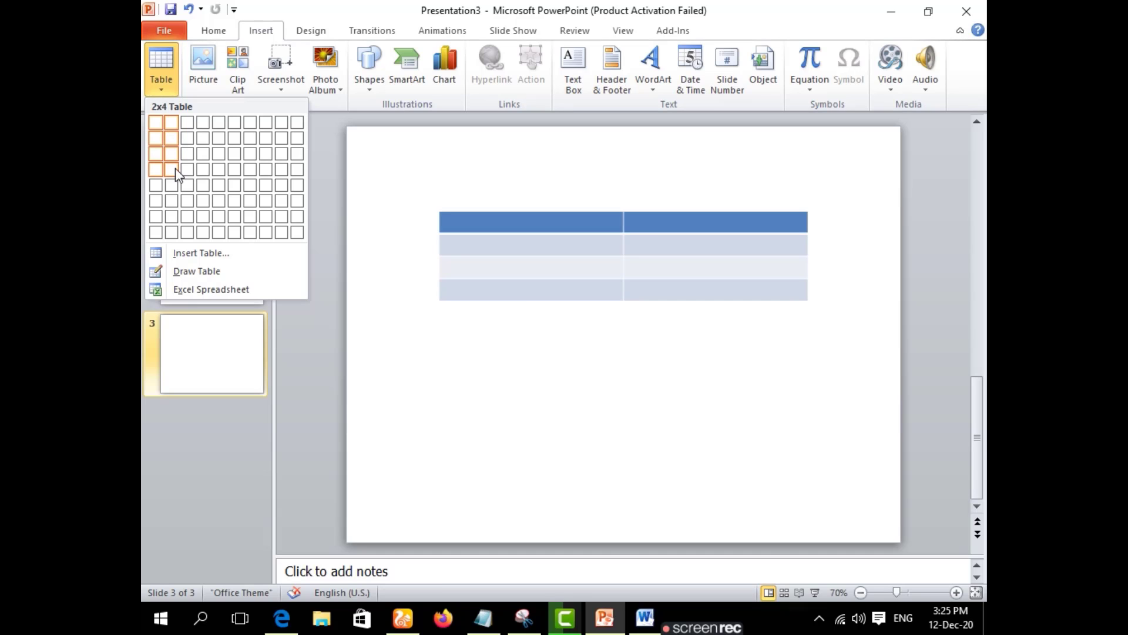
left_click(175, 219)
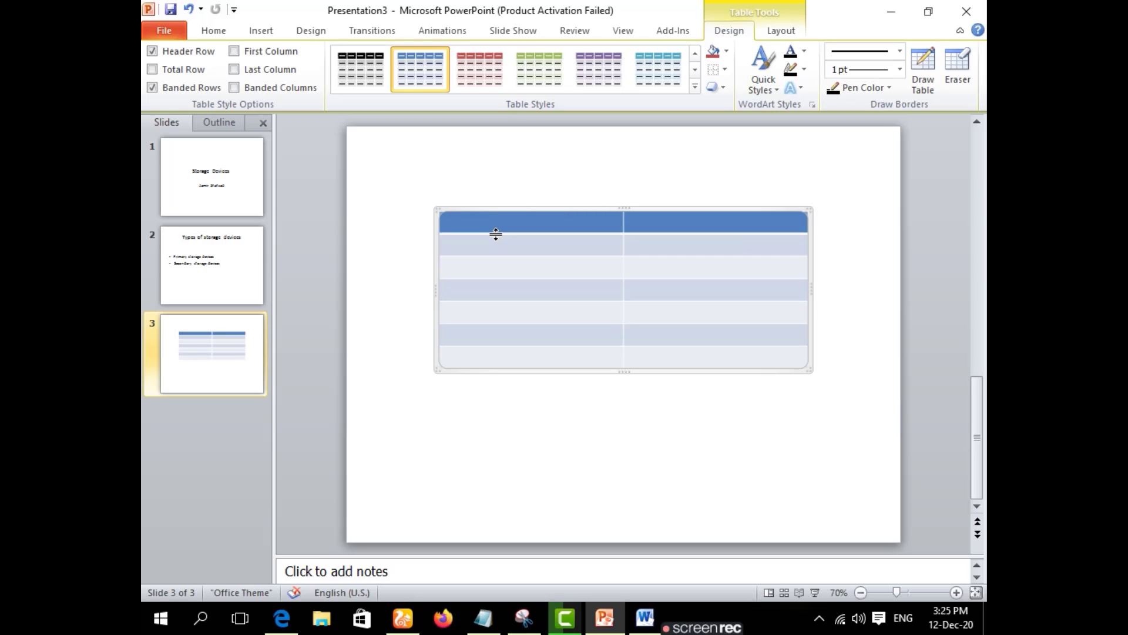
type("Nam")
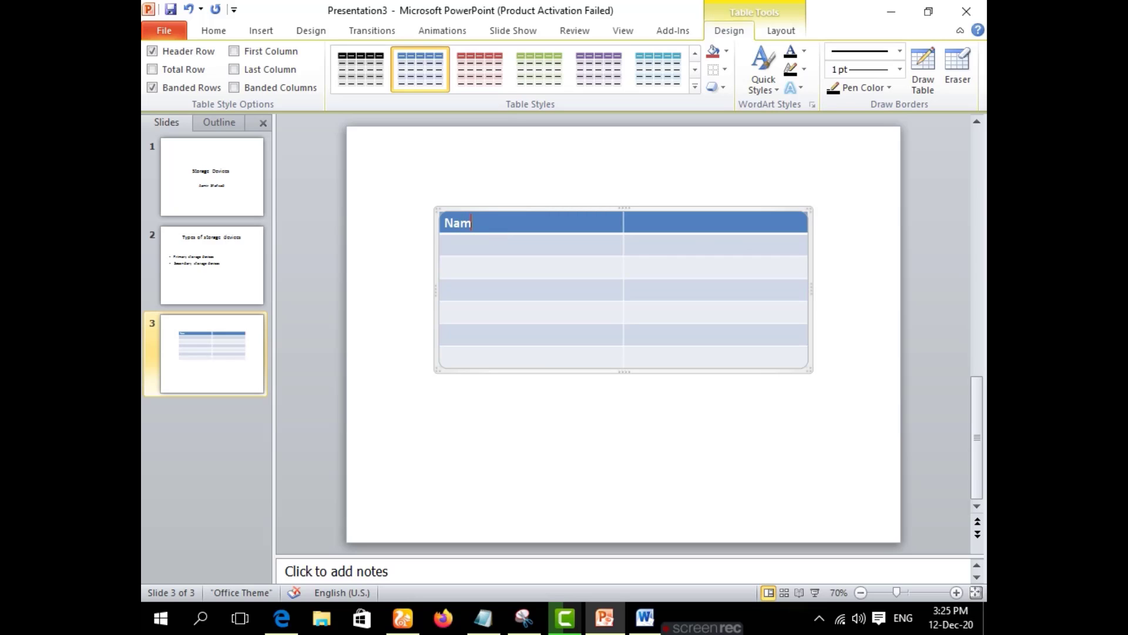
type("e")
left_click(664, 232)
type("Type")
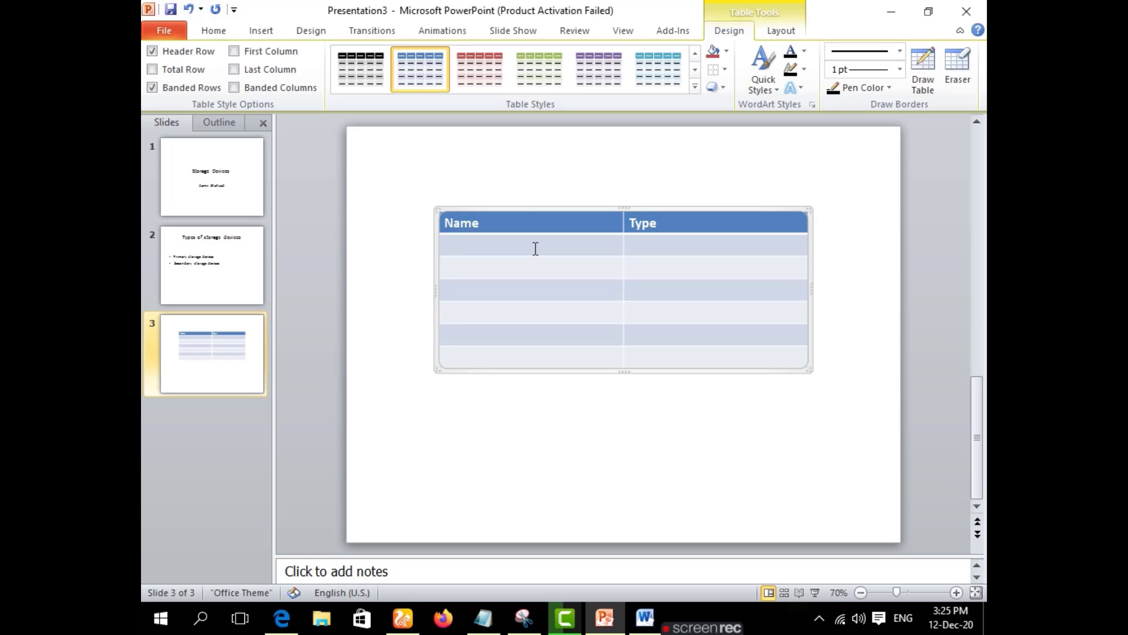
- Fill the first three cells under Name with "Ram", "Hard disk" and "Floppy Disk"
type("R")
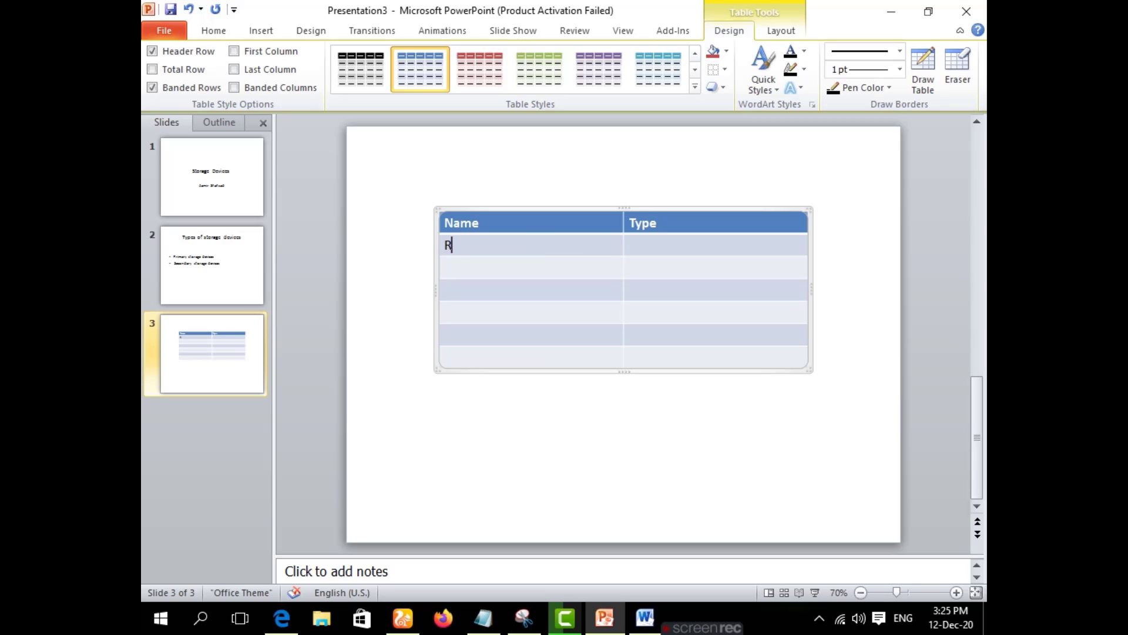
type("am")
left_click(511, 268)
type("Har")
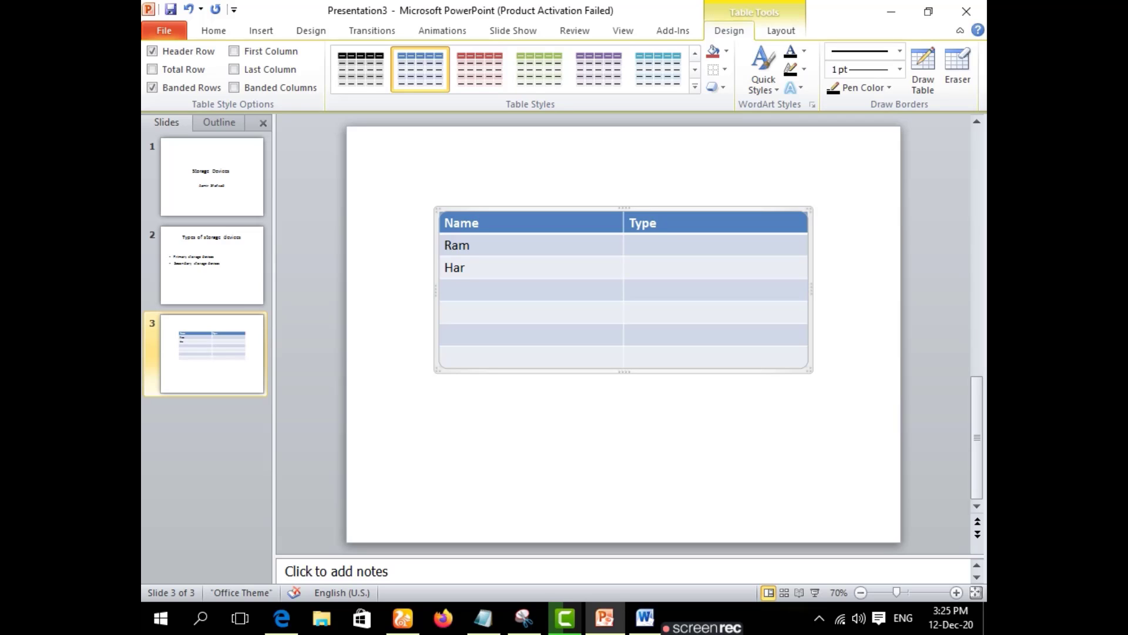
type("d")
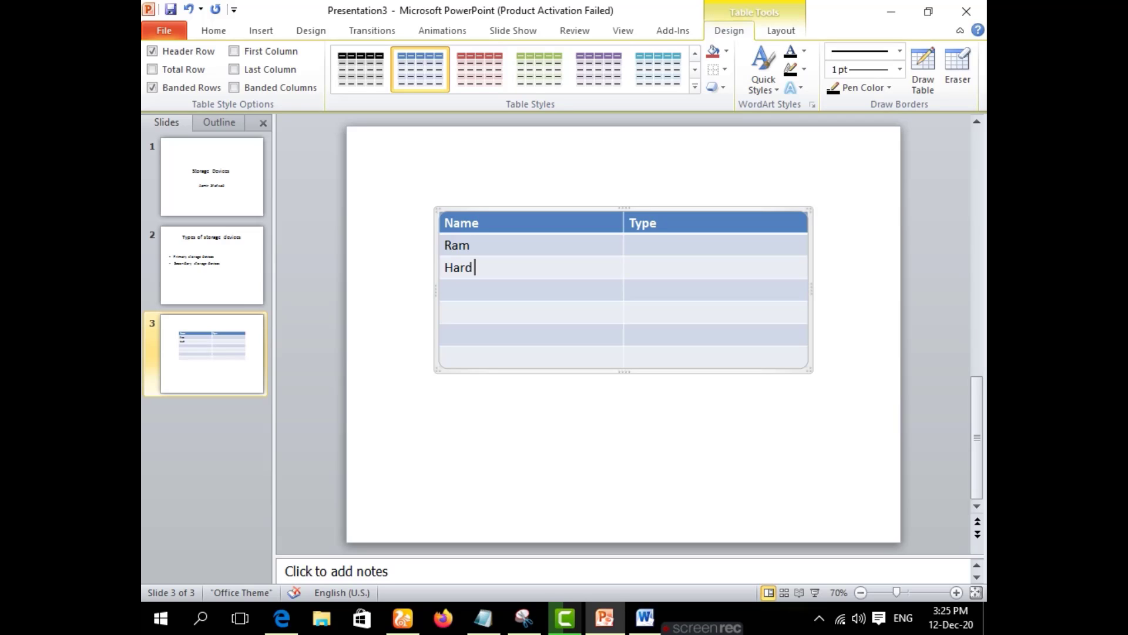
type(" disk")
left_click(492, 292)
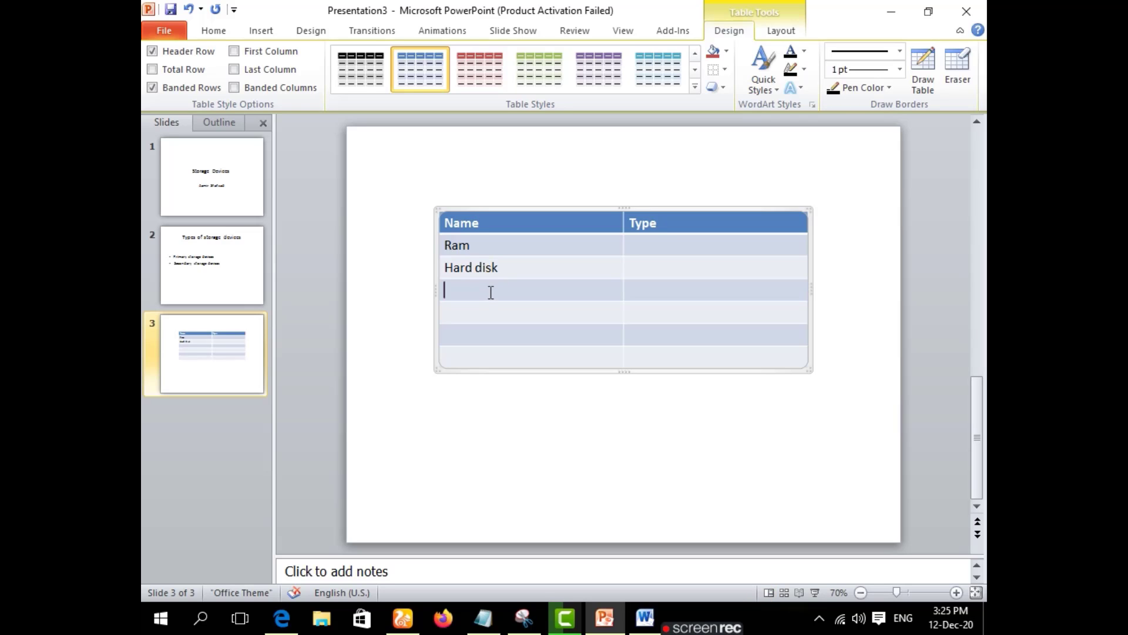
type("Fl")
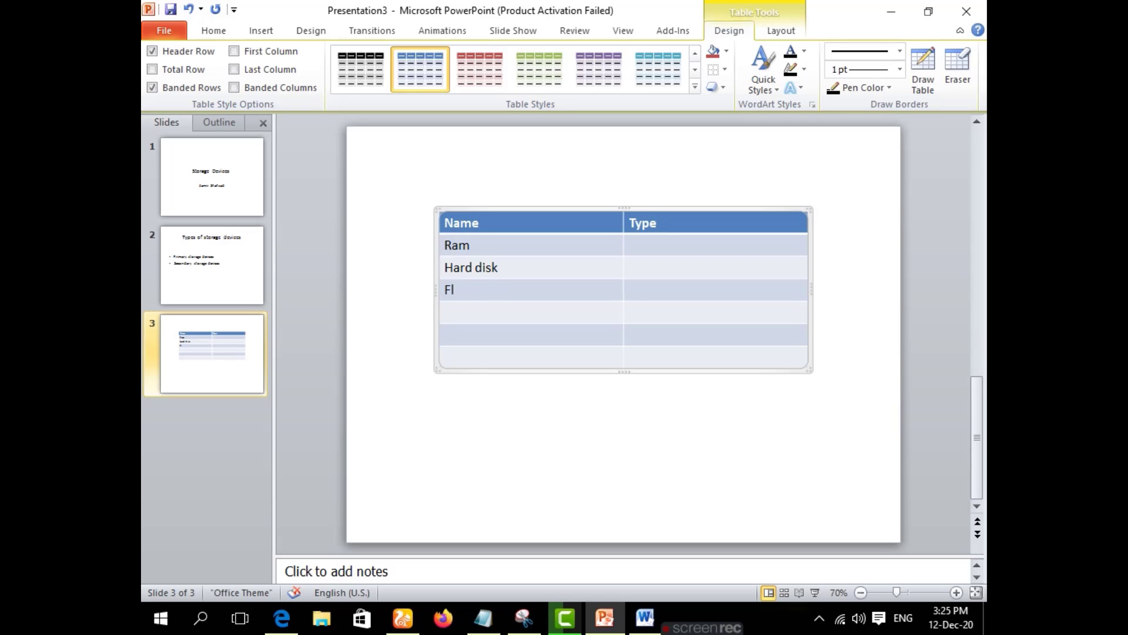
type("oppy")
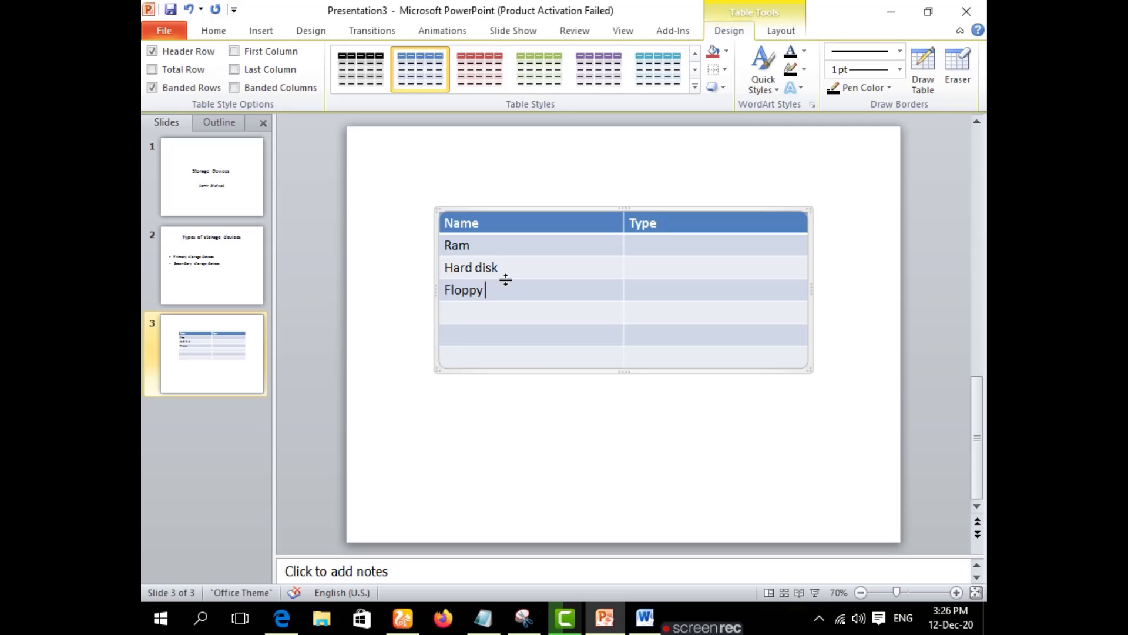
type(" Disk")
- Fill the remaining three cells under Name with "Sd card", "Usb" and "HHD"
left_click(499, 316)
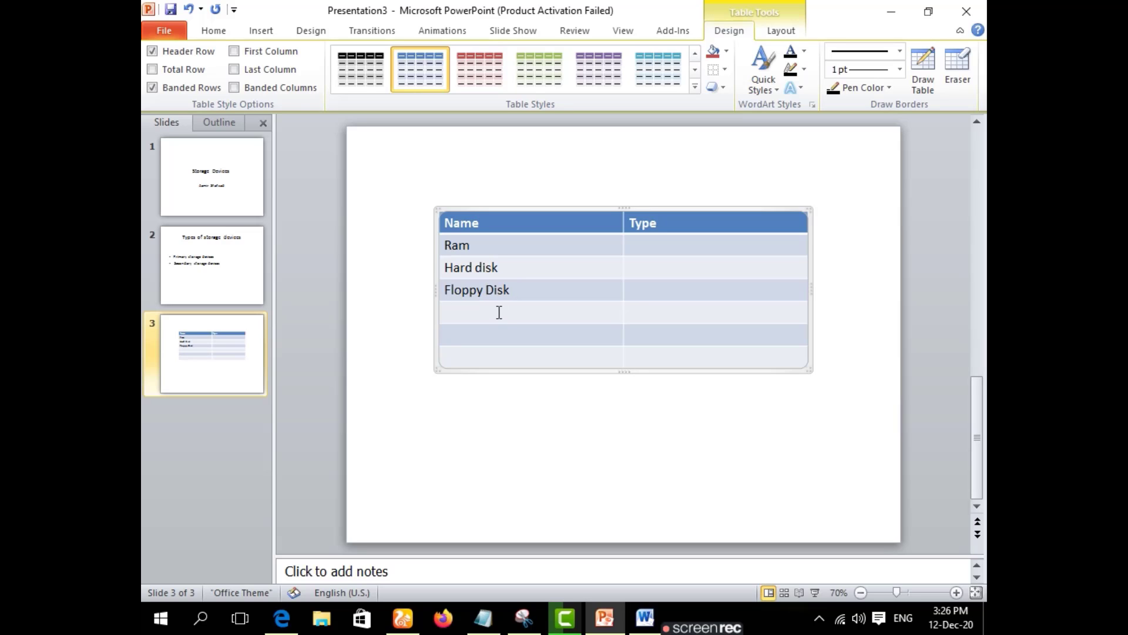
type("sd card")
left_click(494, 332)
type("Usb")
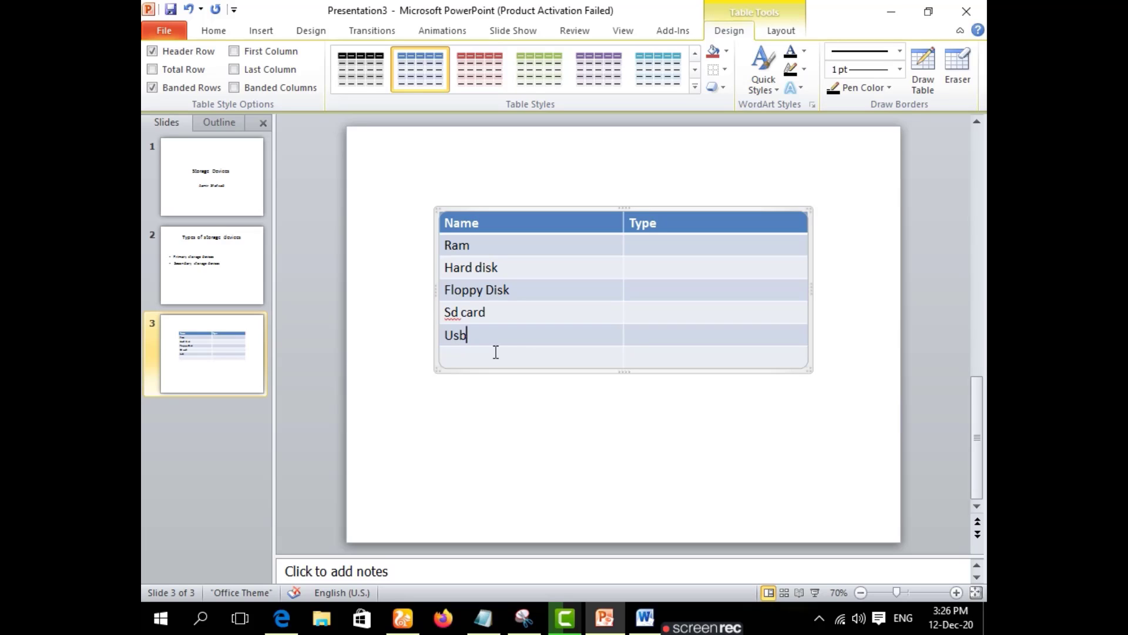
left_click(477, 356)
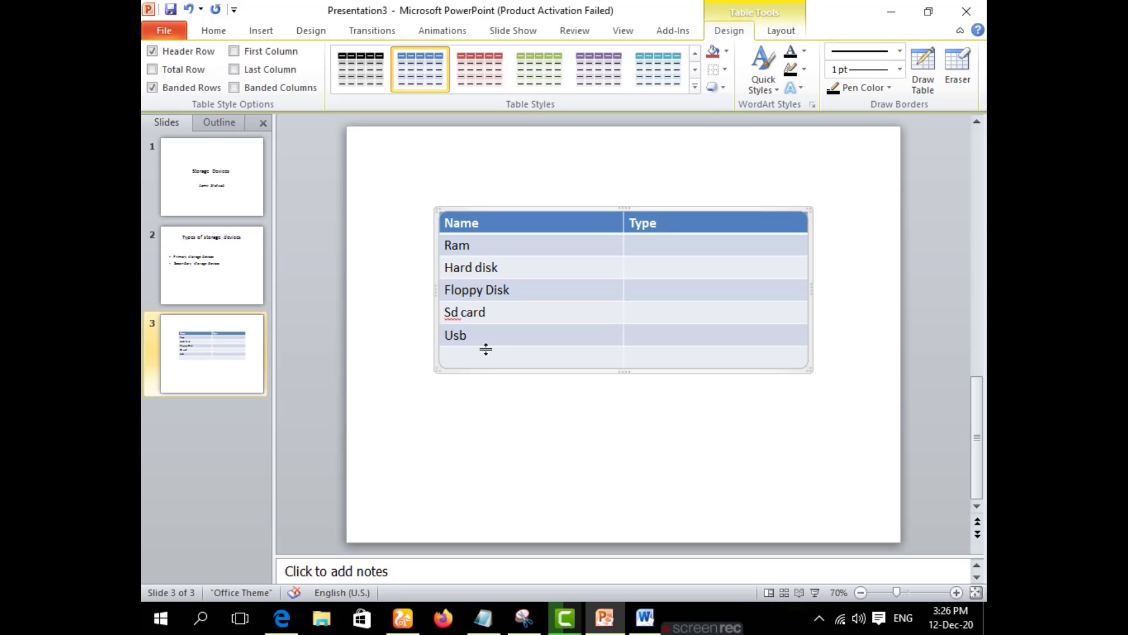
type("HH")
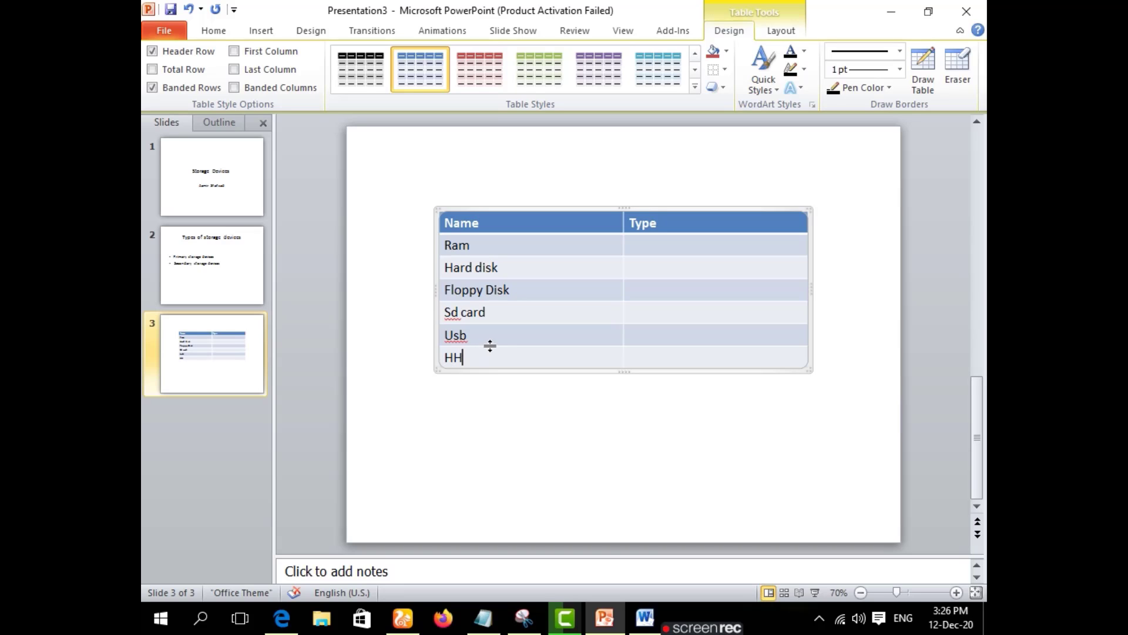
type("D")
- Copy the word "Primary" from slide 2's first bullet and paste it as the Type of Ram, Hard disk and Floppy Disk
left_click(660, 245)
scroll(470, 463, "up", 1)
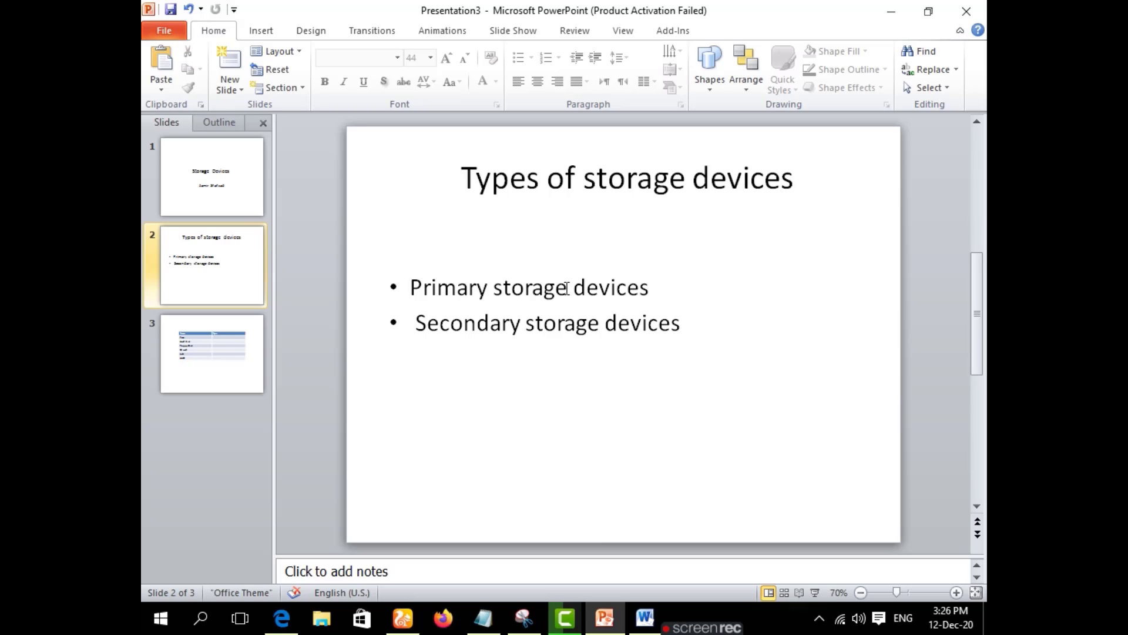
left_click_drag(490, 294, 411, 297)
key("ctrl+c")
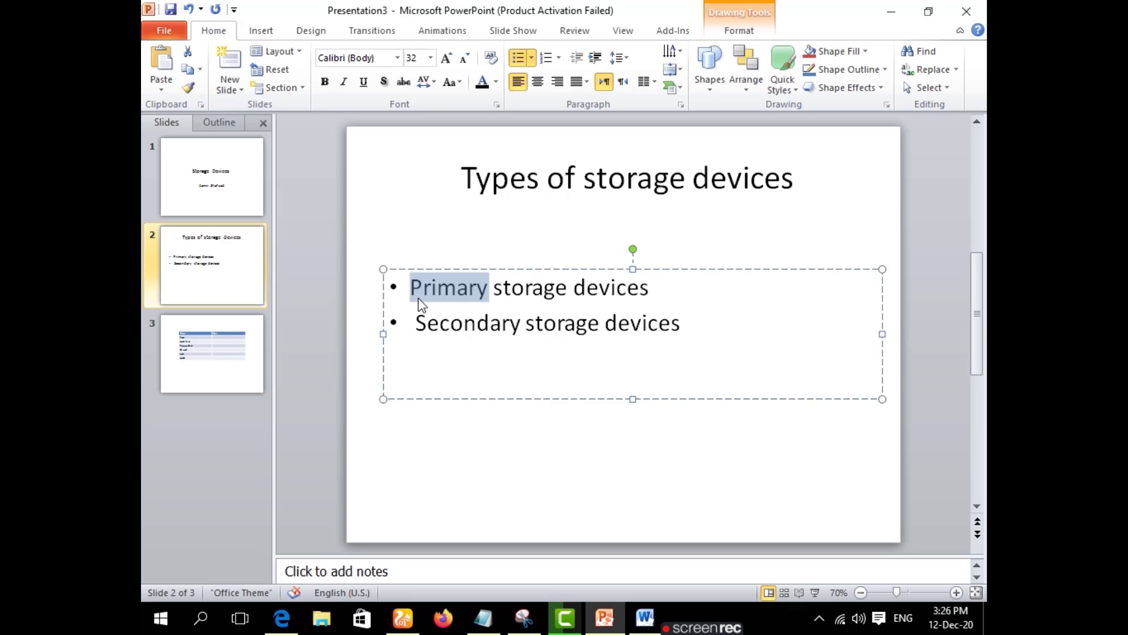
left_click(212, 361)
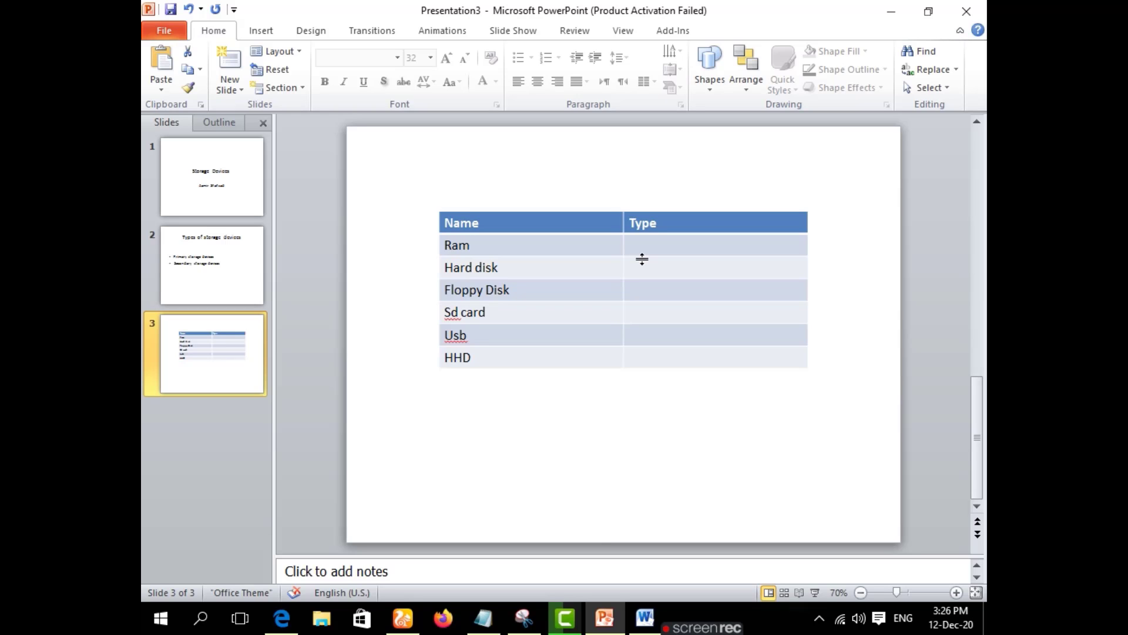
left_click(642, 254)
key("ctrl+v")
left_click(660, 268)
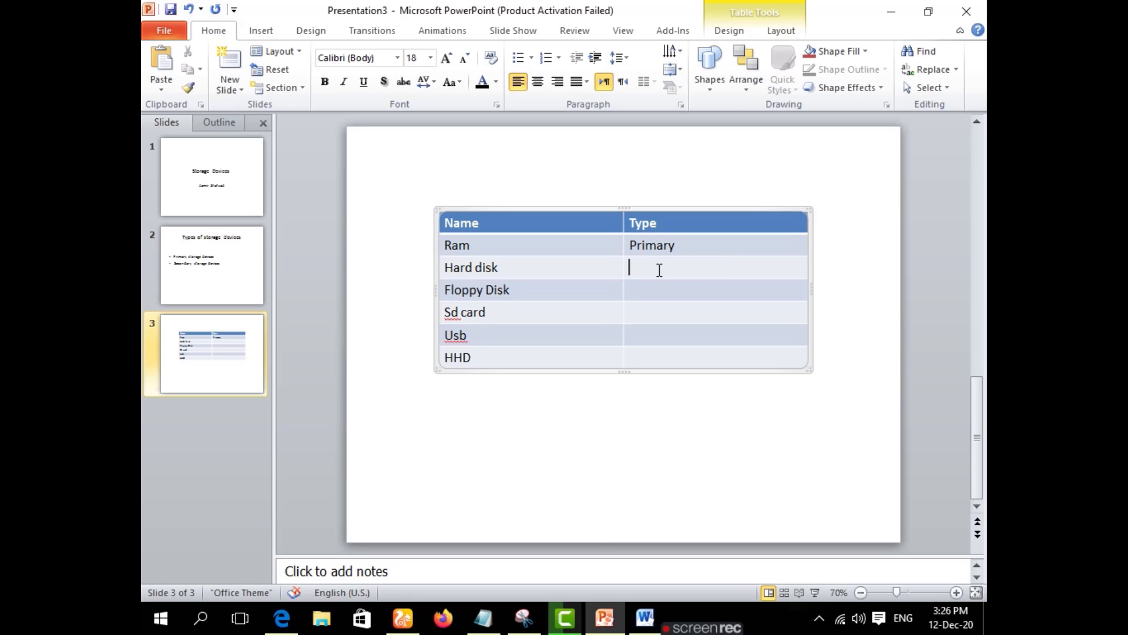
key("ctrl+v")
left_click(645, 292)
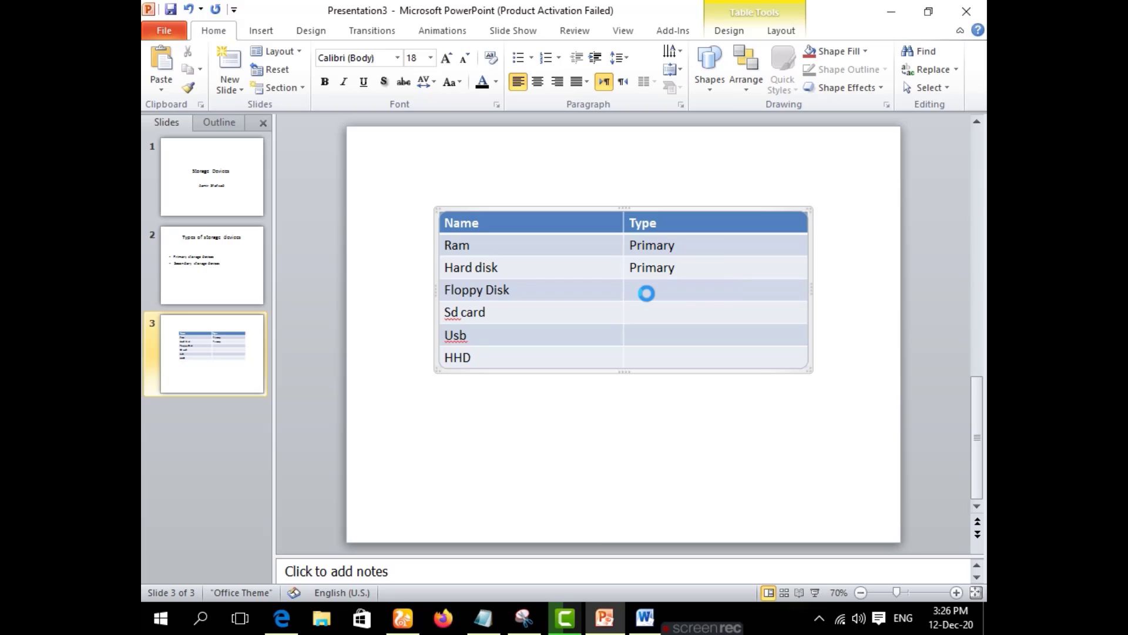
key("ctrl+v")
- Copy the word "Secondary" from slide 2's second bullet and paste it as the Type of Sd card, Usb and HHD
left_click(659, 321)
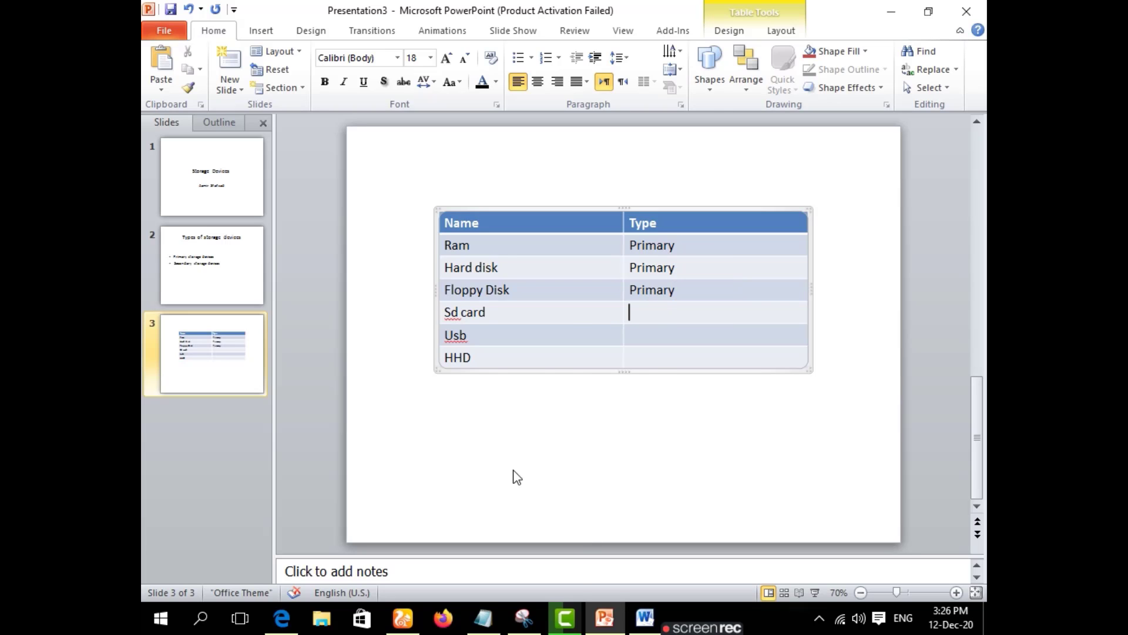
scroll(516, 476, "up", 2)
left_click_drag(523, 325, 427, 324)
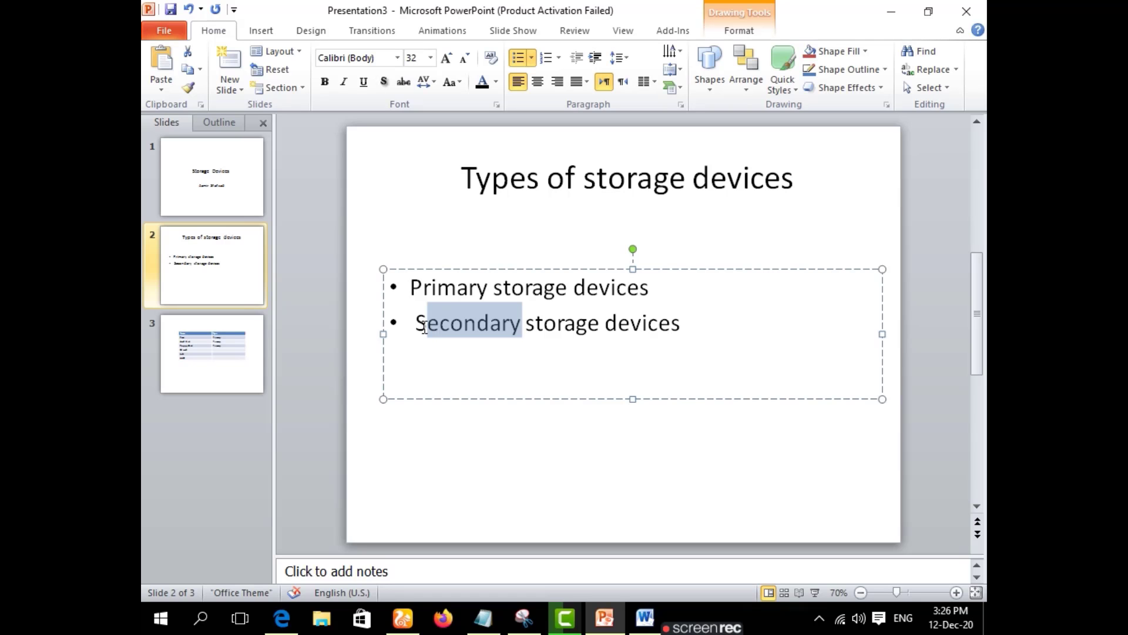
left_click(450, 333)
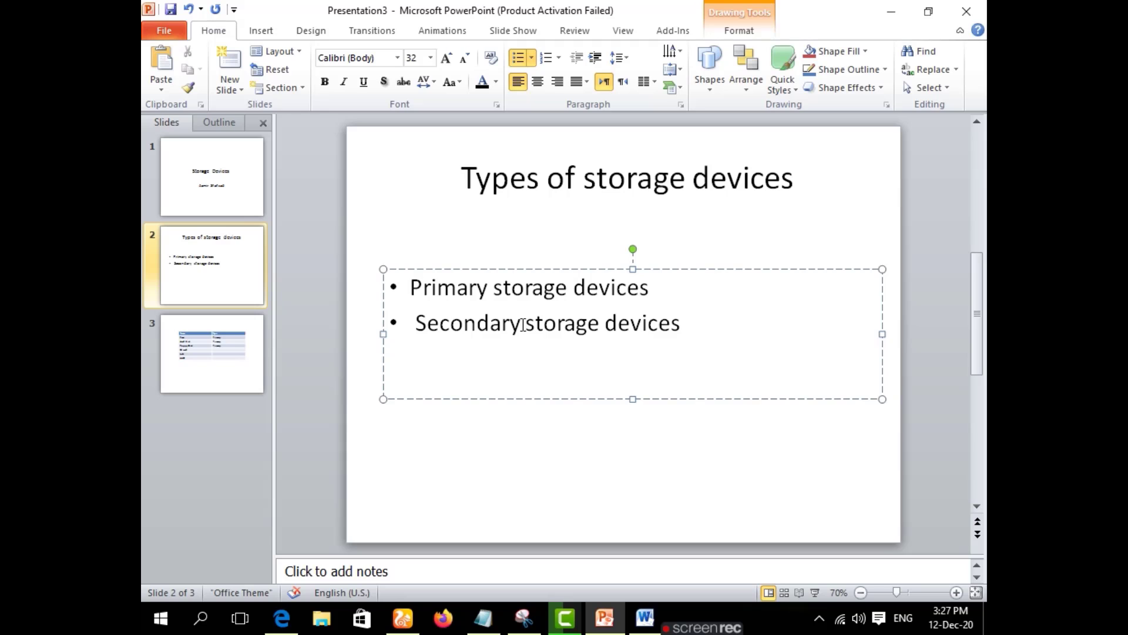
double_click(455, 329)
key("ctrl+c")
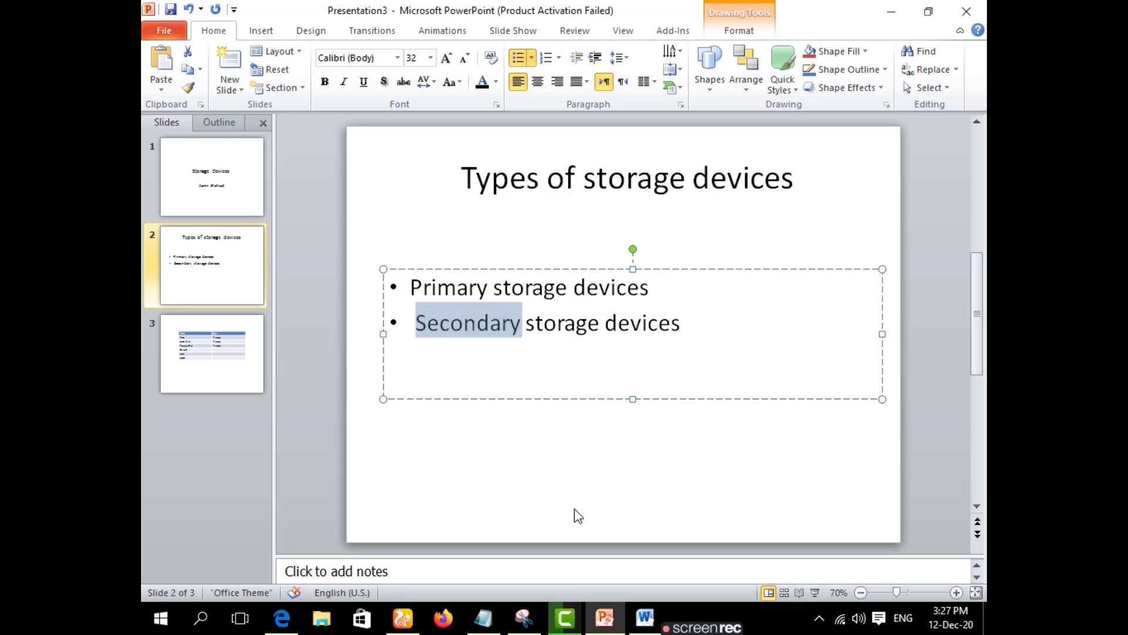
scroll(557, 473, "down", 2)
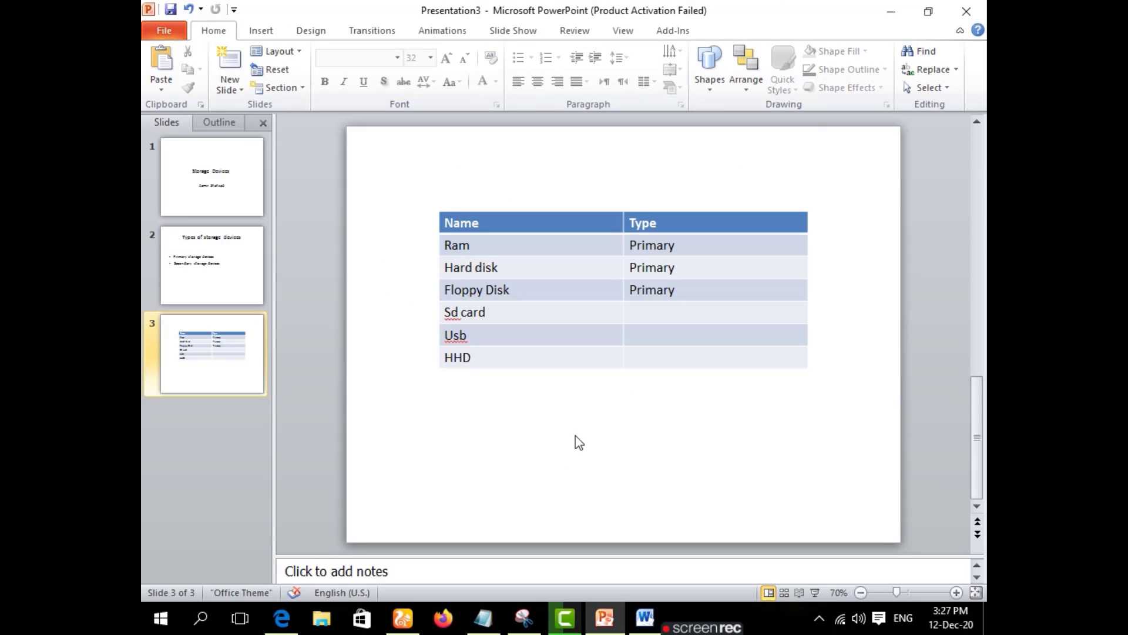
left_click(649, 308)
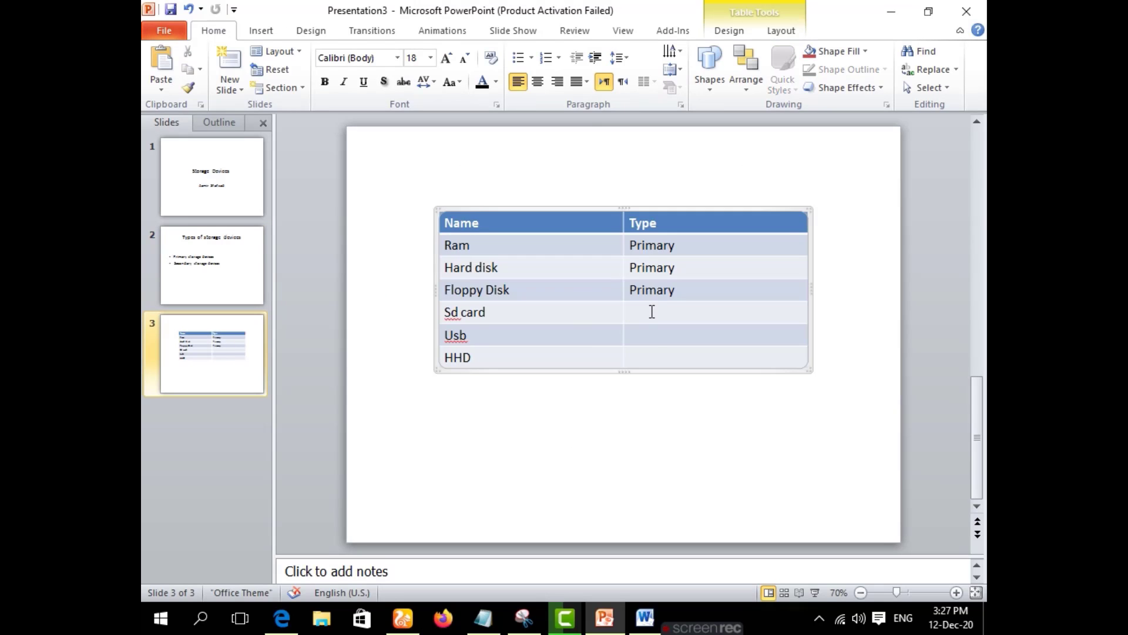
key("ctrl+v")
left_click(655, 339)
key("ctrl+v")
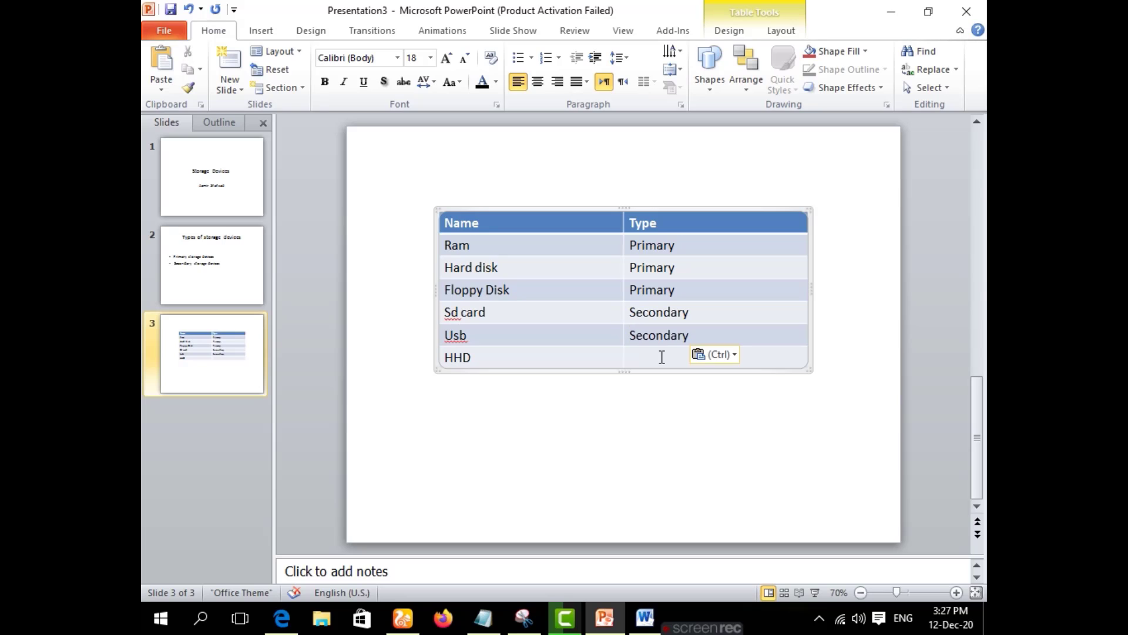
left_click(661, 356)
key("ctrl+v")
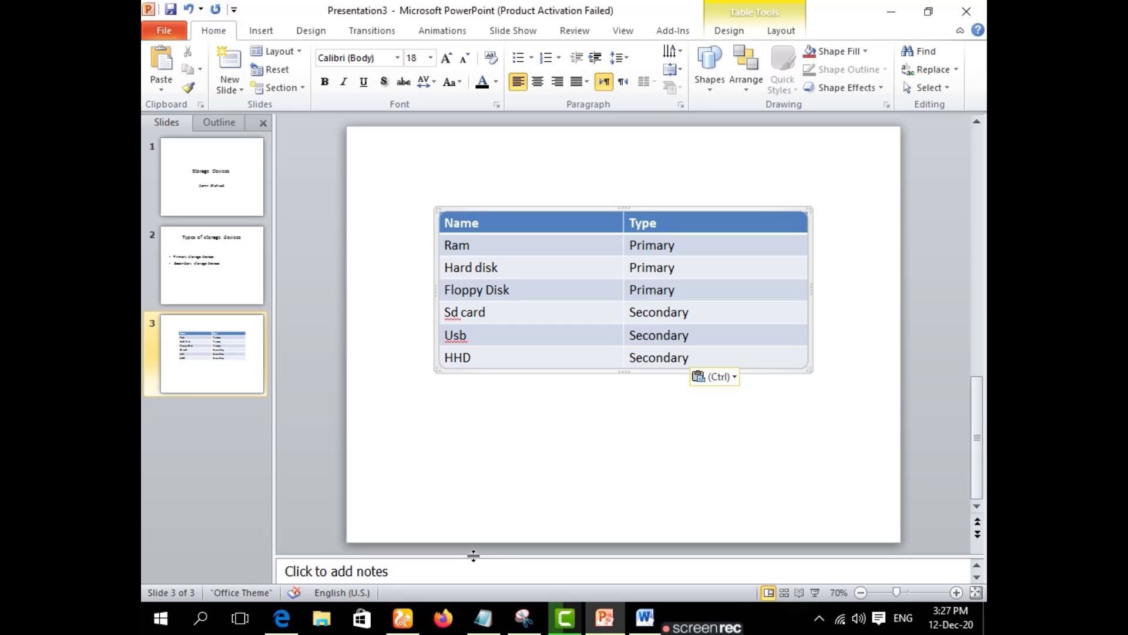
key("alt+Tab")
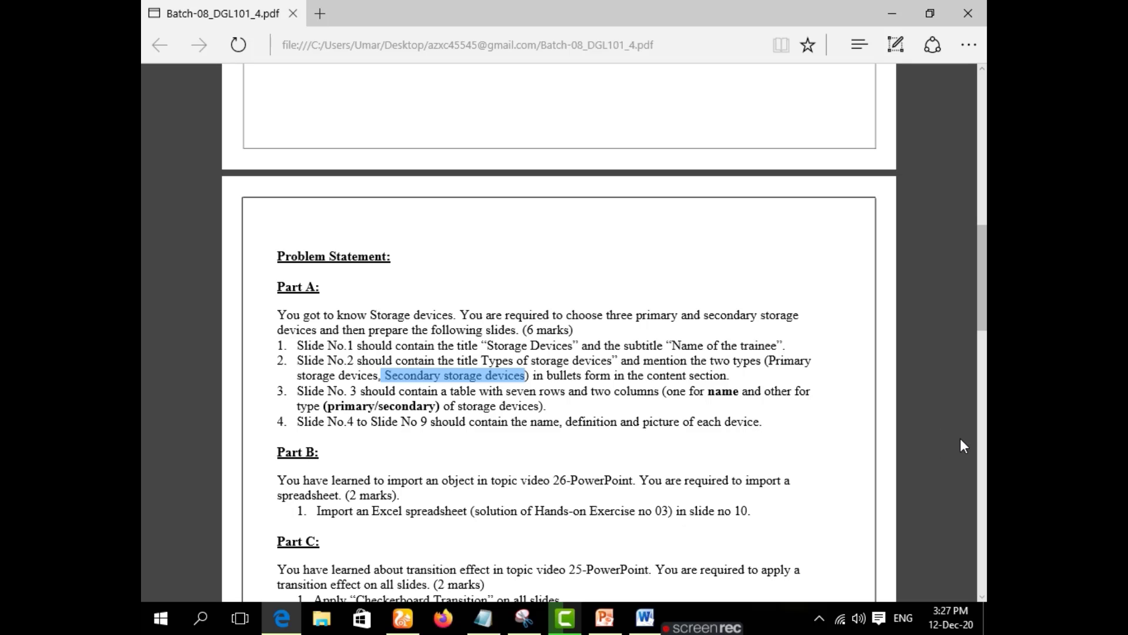
left_click(614, 621)
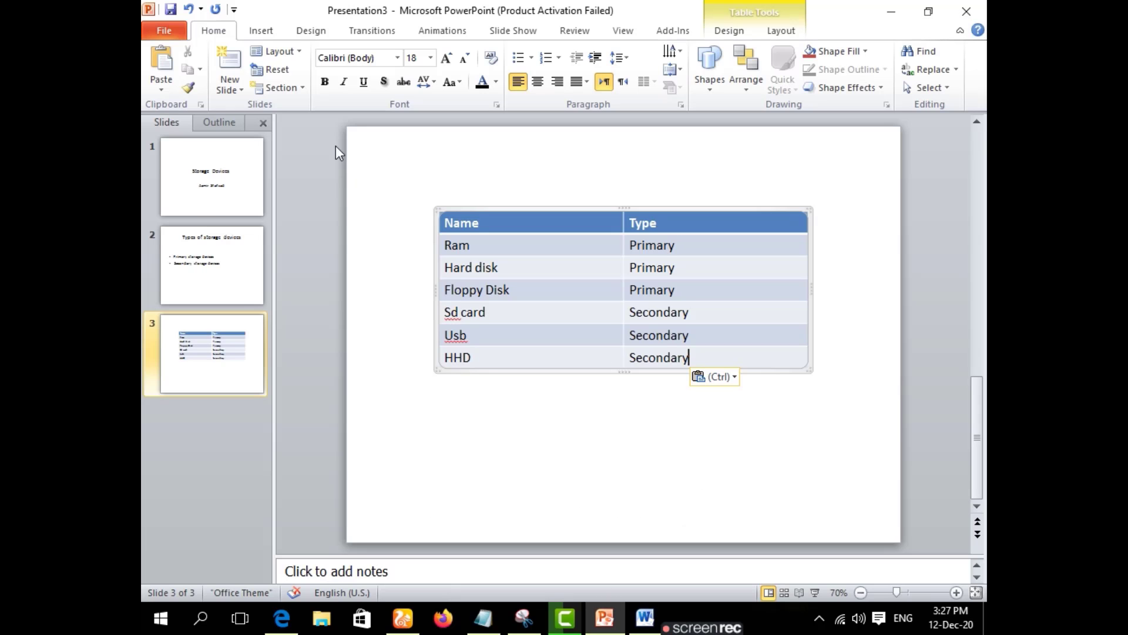
left_click(228, 62)
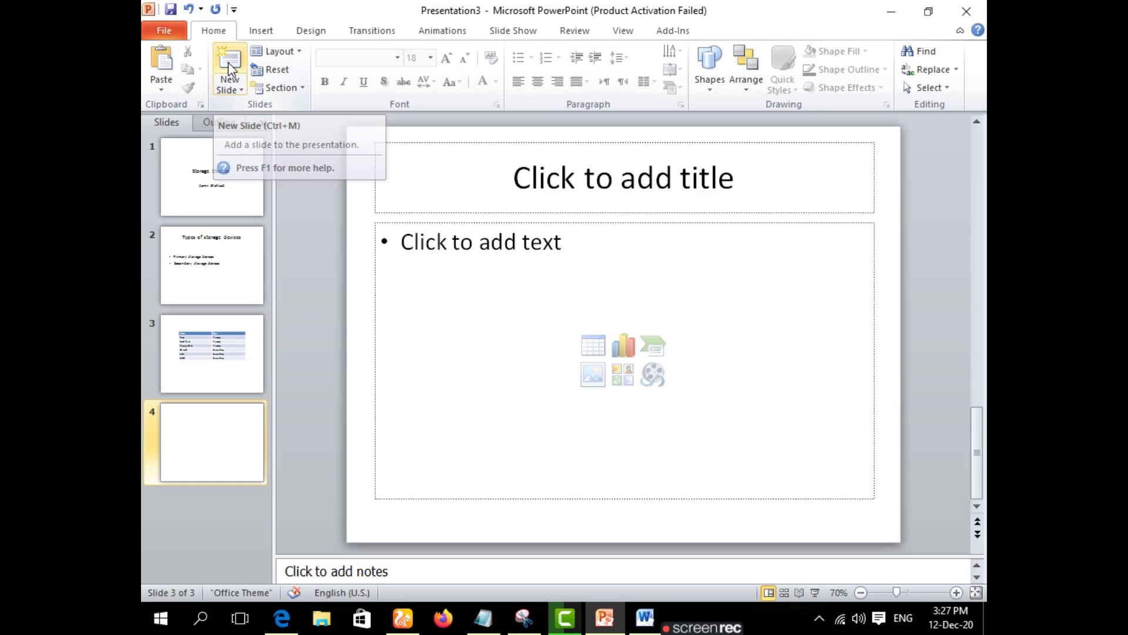
left_click(532, 238)
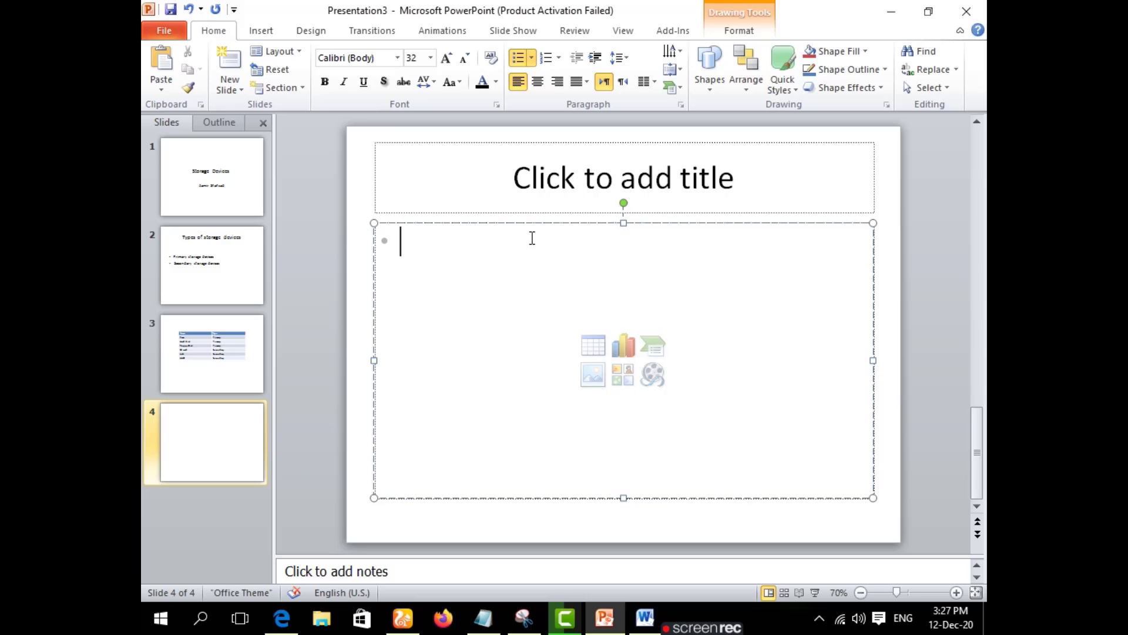
right_click(623, 215)
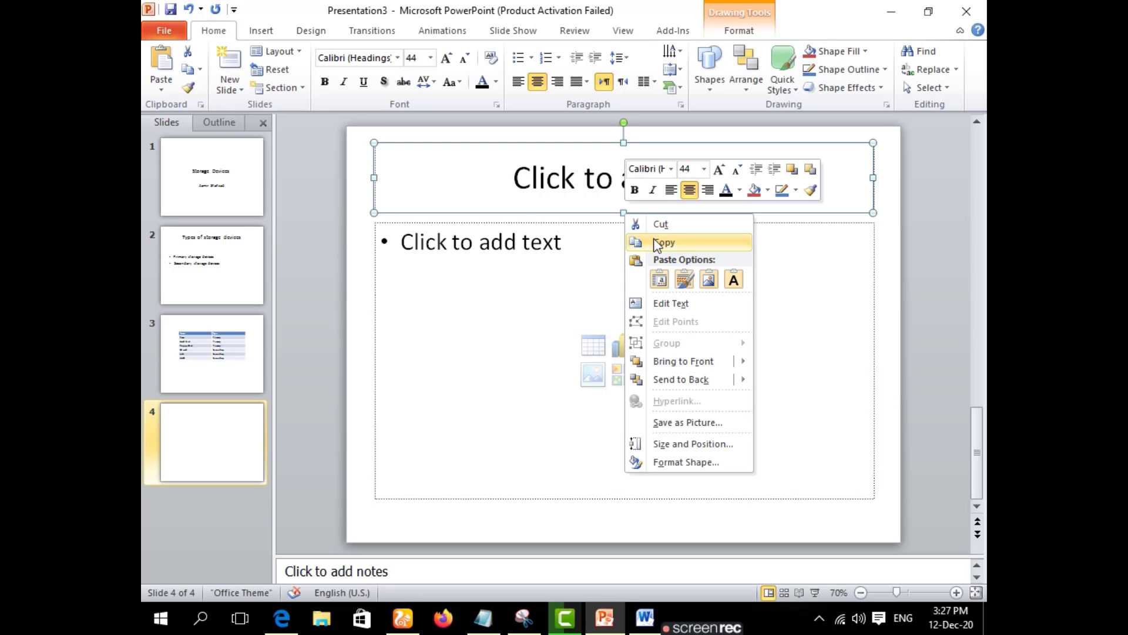
left_click(661, 224)
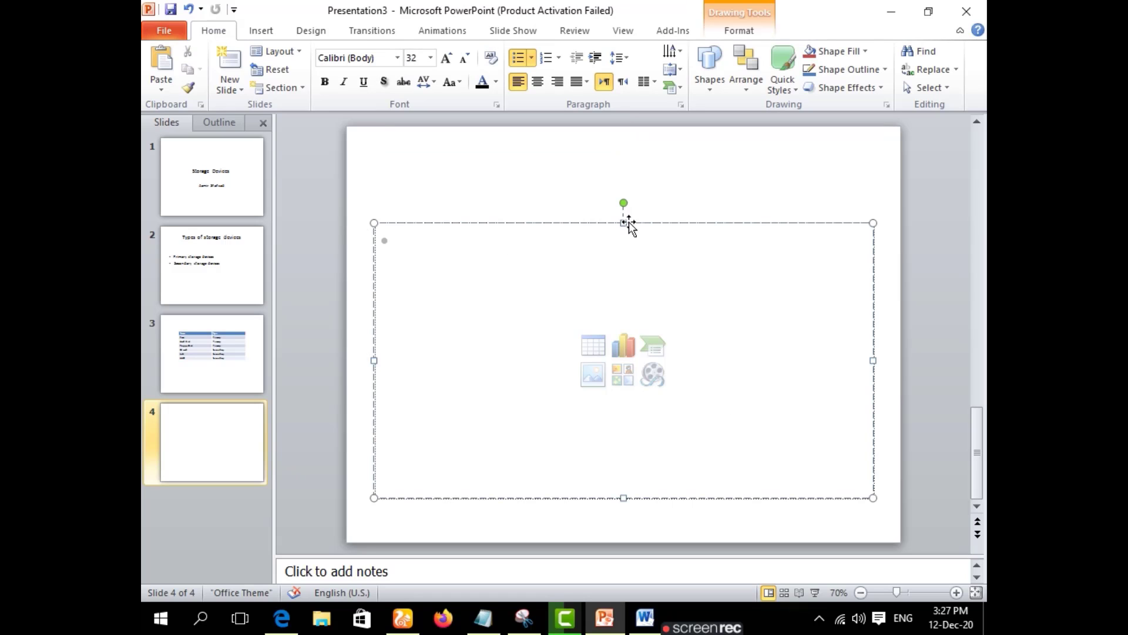
right_click(628, 224)
left_click(651, 228)
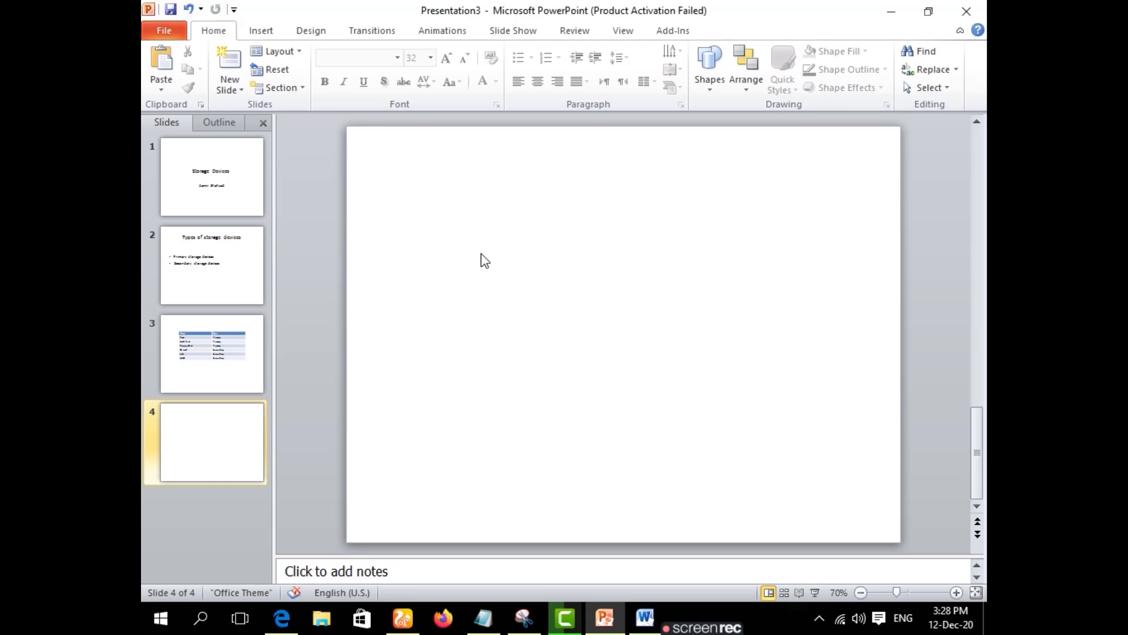
right_click(221, 431)
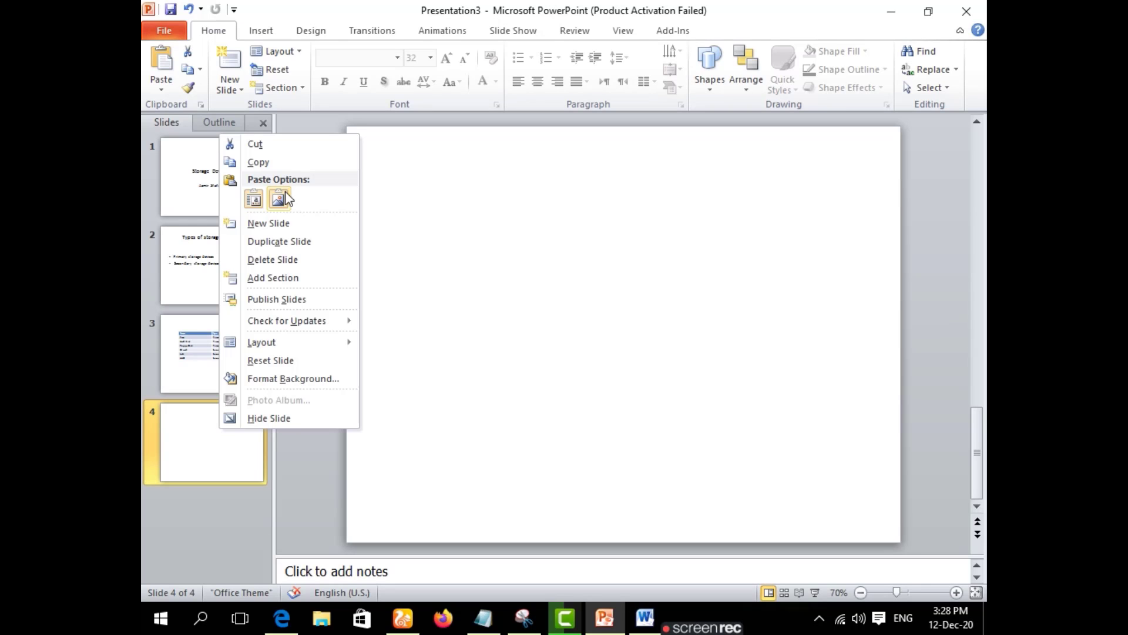
left_click(283, 144)
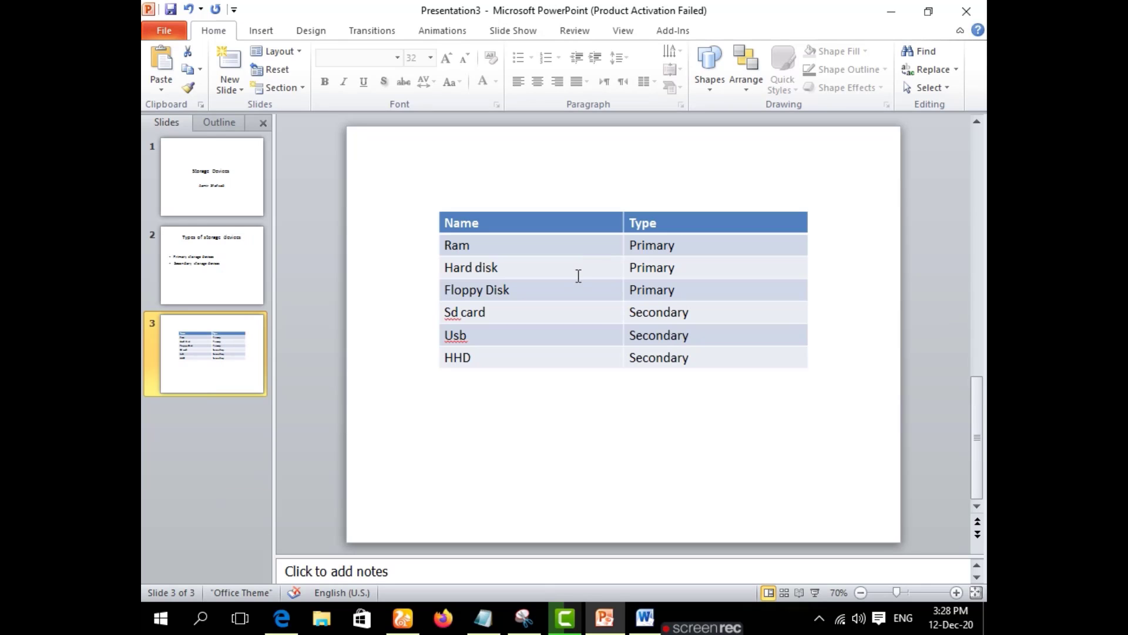
- Add a Title Only slide after slide 3 and enter "Ram" as its title
left_click(241, 90)
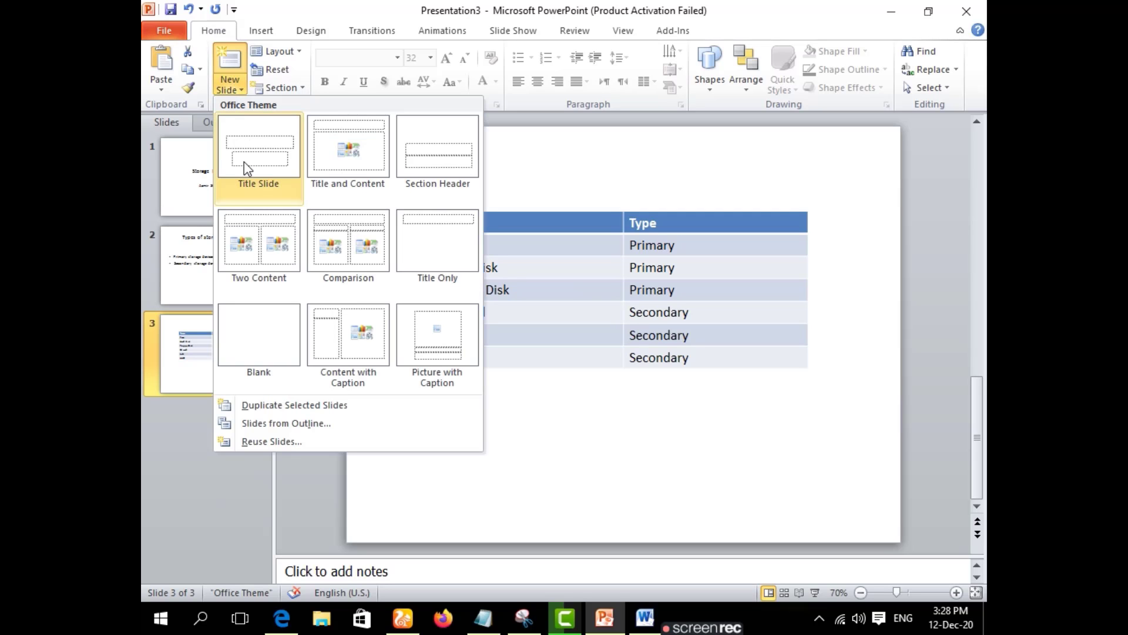
left_click(433, 251)
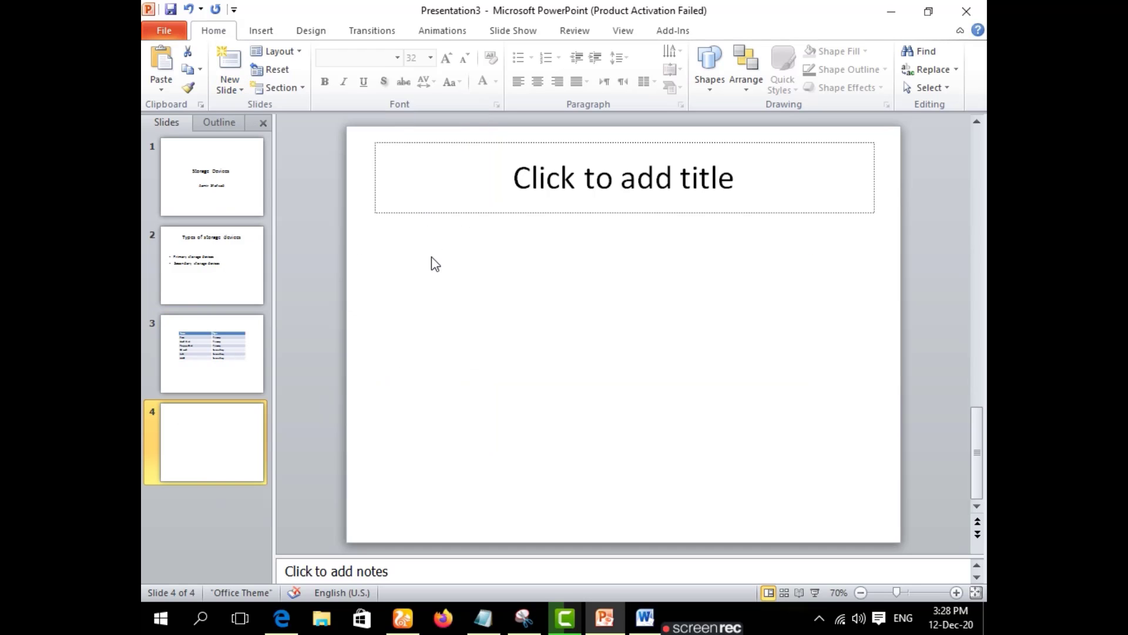
left_click(745, 186)
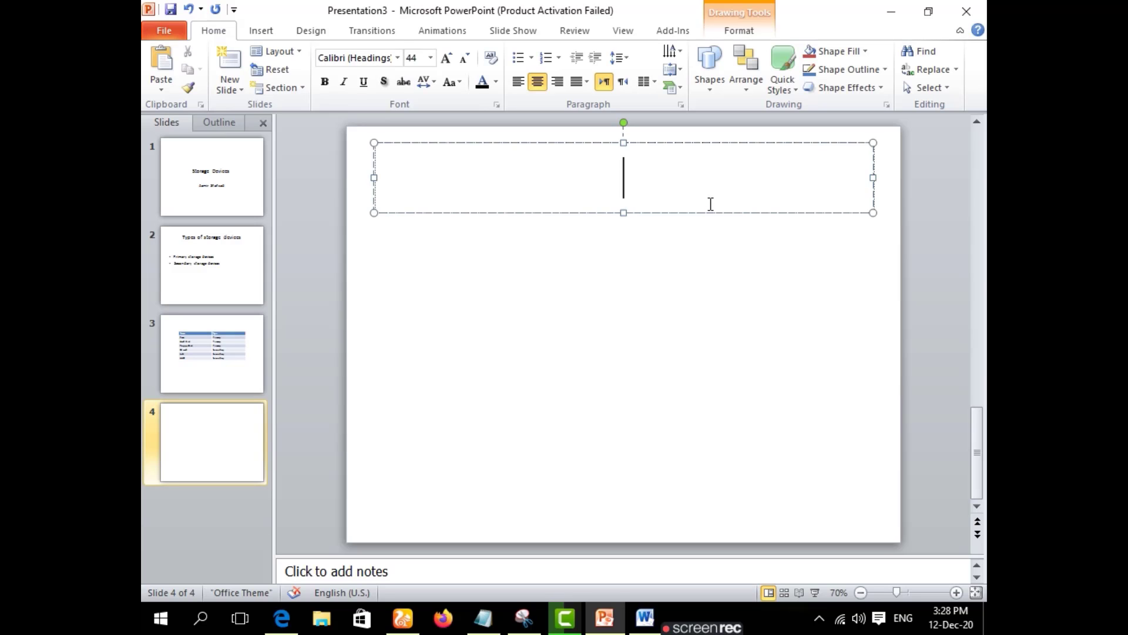
type("Ra")
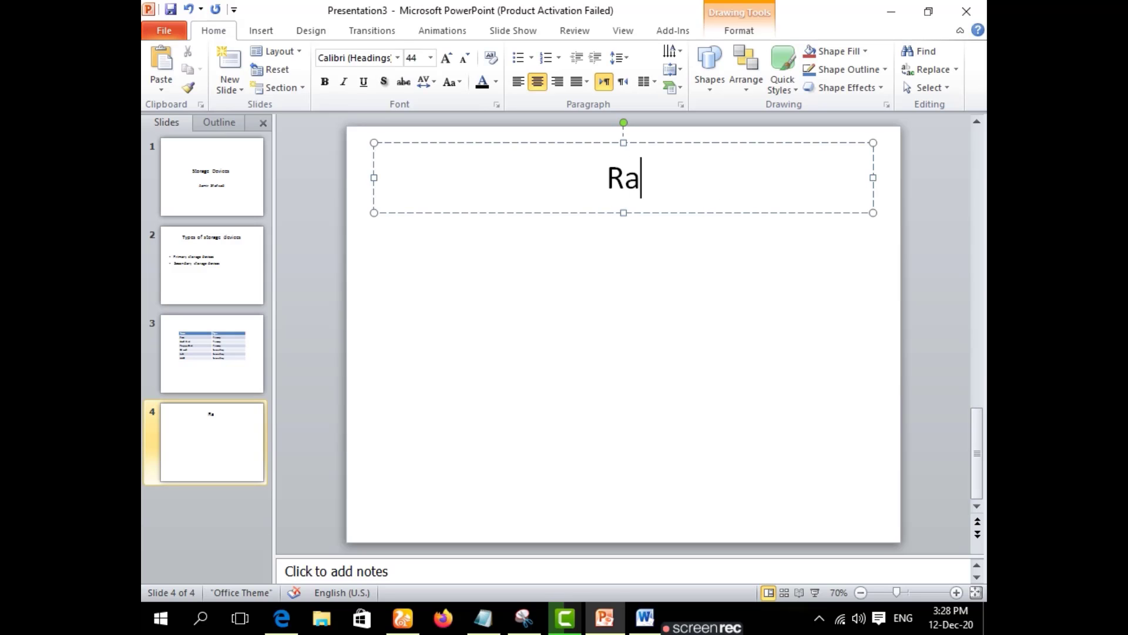
type("m")
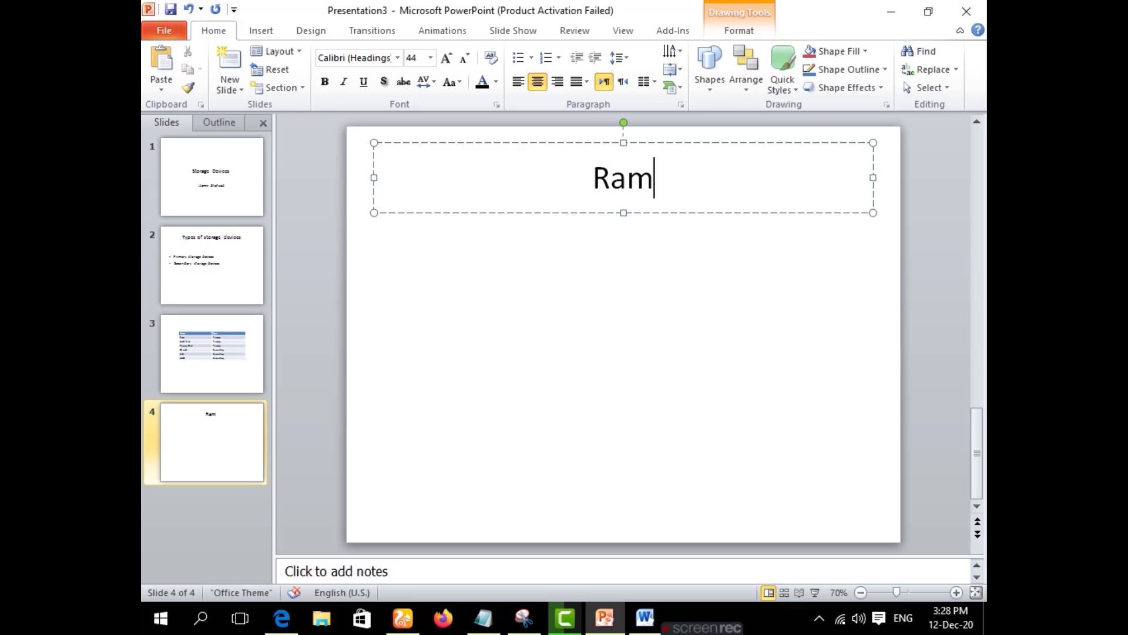
- Switch to the Word document, select the definition under the Ram heading and return to slide 4 in PowerPoint
left_click(644, 617)
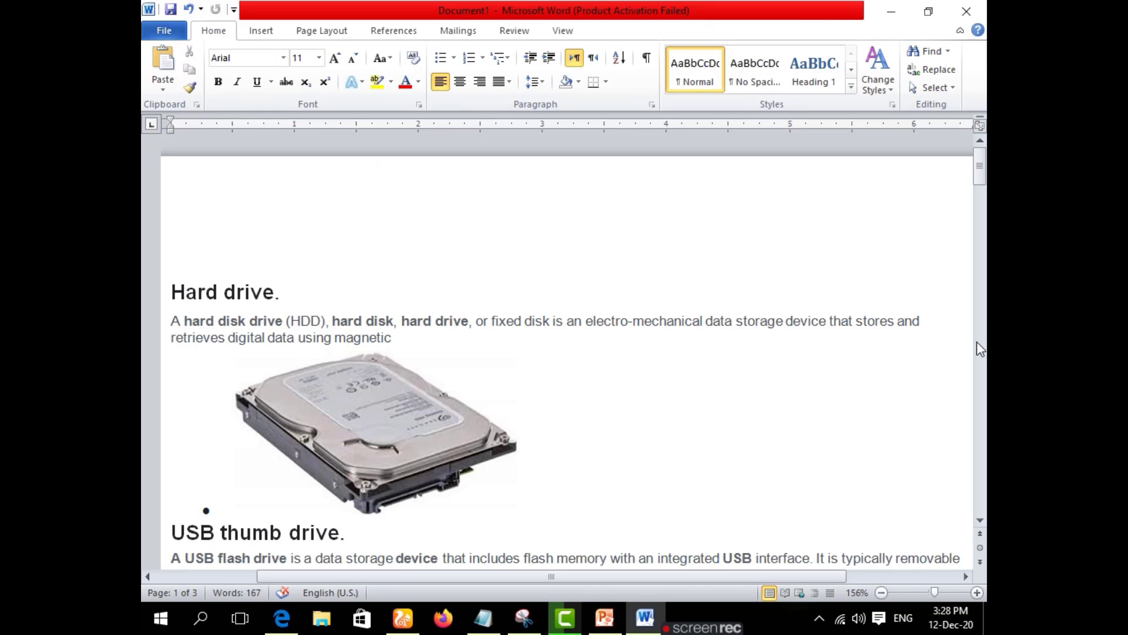
left_click_drag(980, 170, 985, 330)
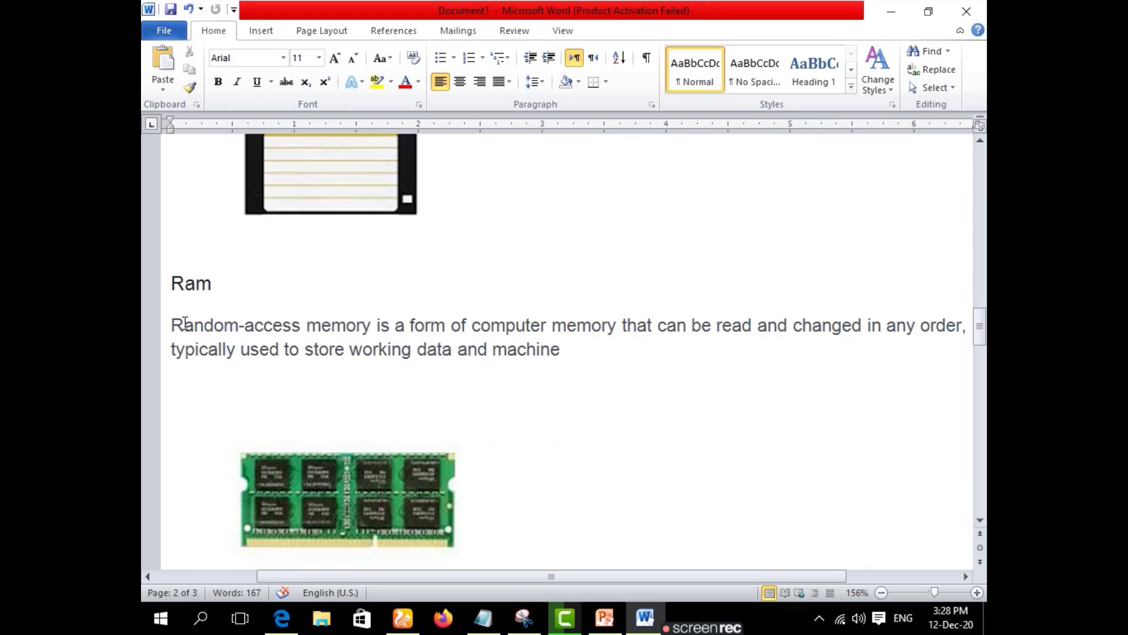
left_click_drag(175, 324, 600, 370)
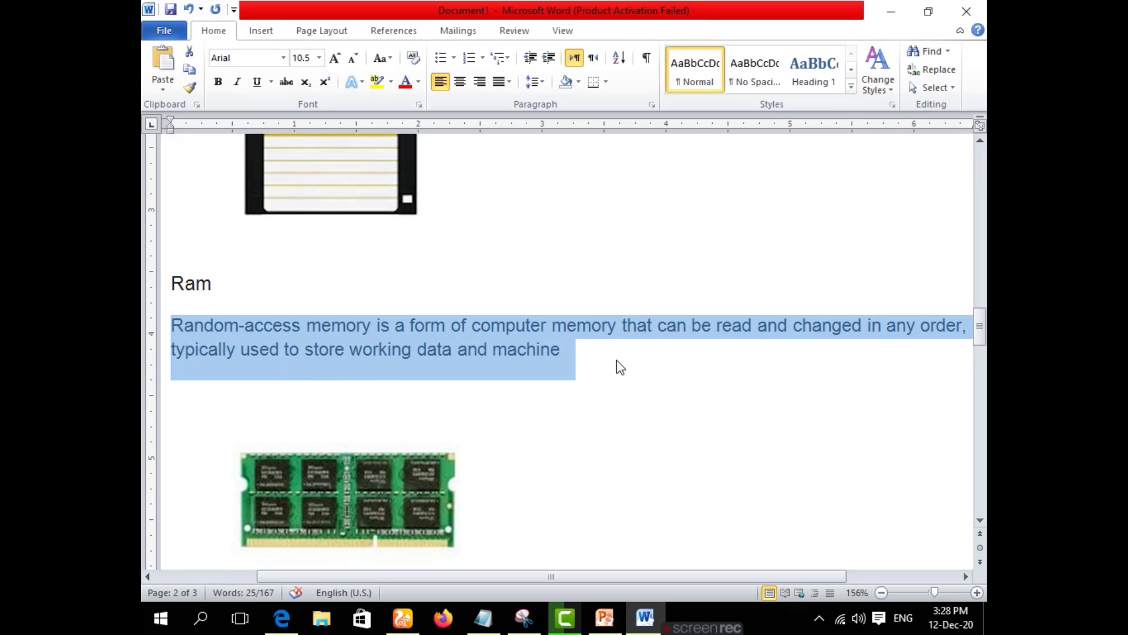
left_click(606, 618)
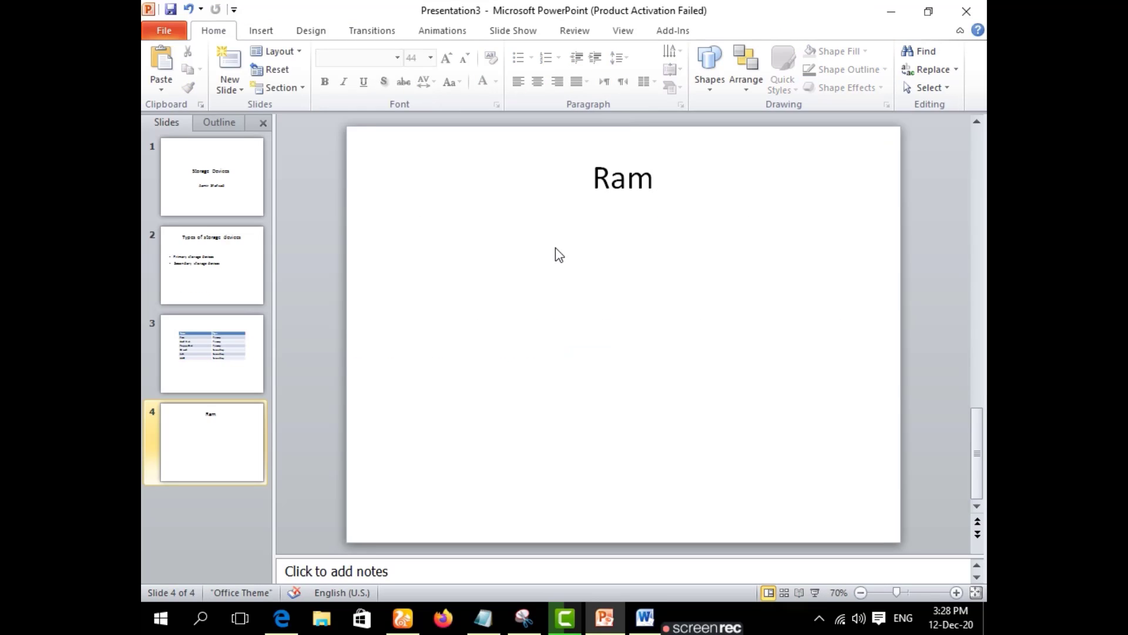
left_click_drag(407, 241, 498, 298)
- Cut the "Ram" title box from slide 4, then remove the slide from the presentation
left_click(607, 187)
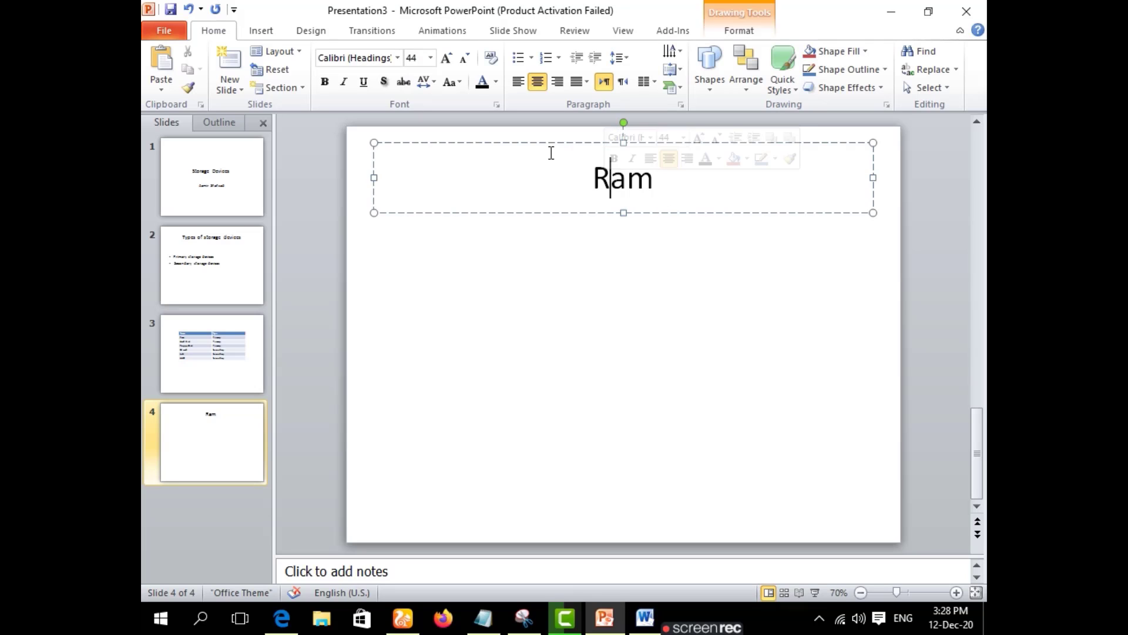
left_click(591, 143)
right_click(591, 143)
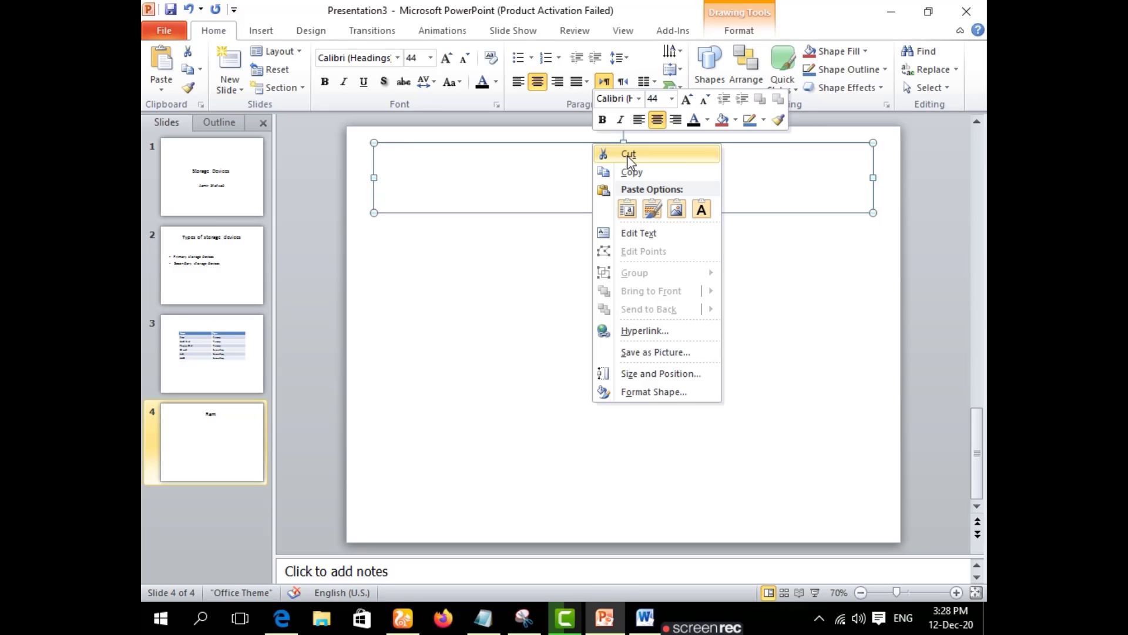
left_click(629, 155)
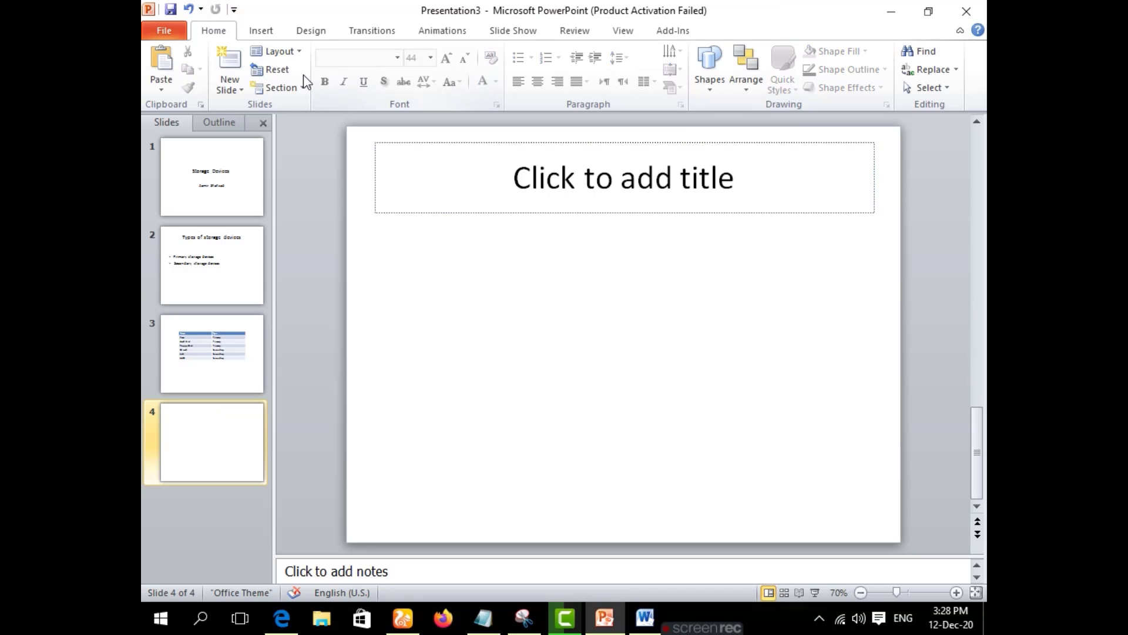
right_click(222, 419)
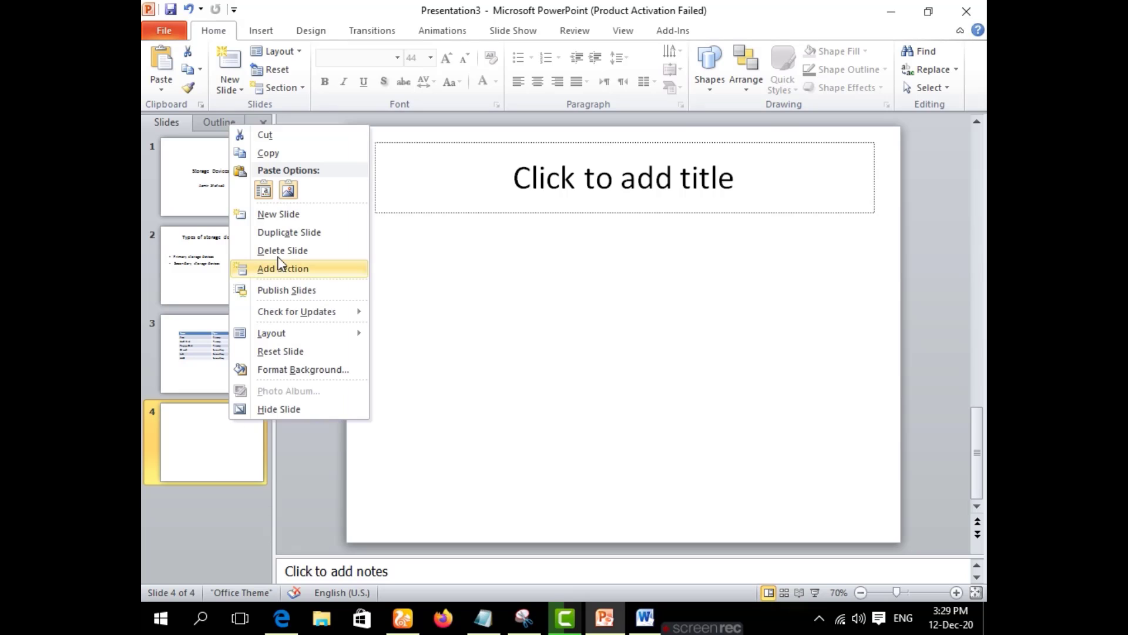
left_click(291, 136)
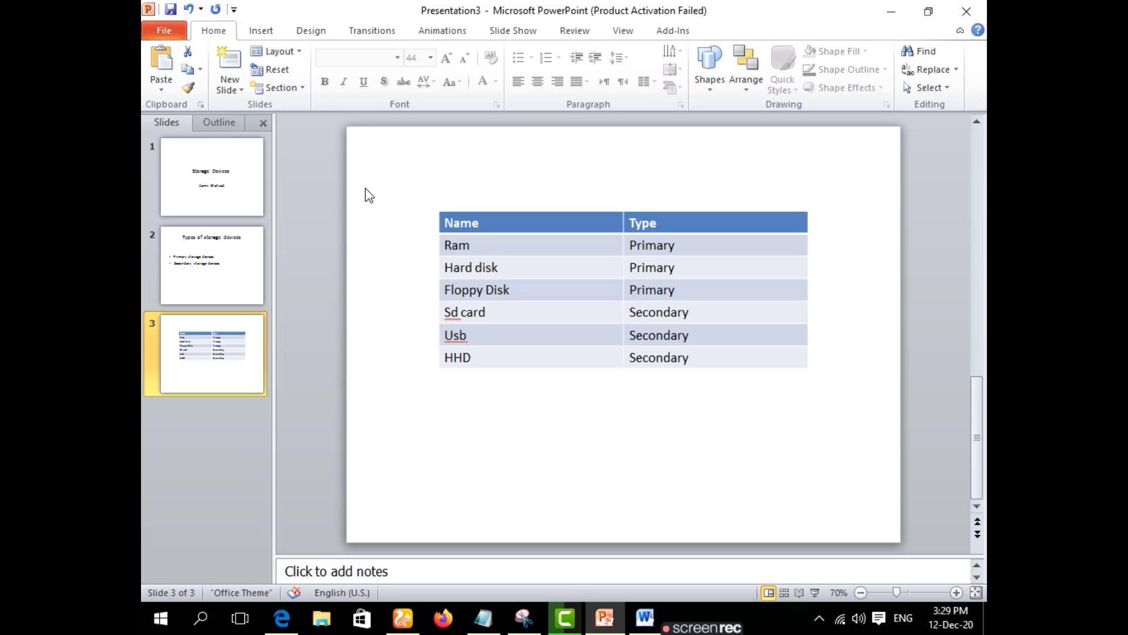
- Add a Title and Content slide after slide 3 and enter "Ram" as its title
left_click(231, 65)
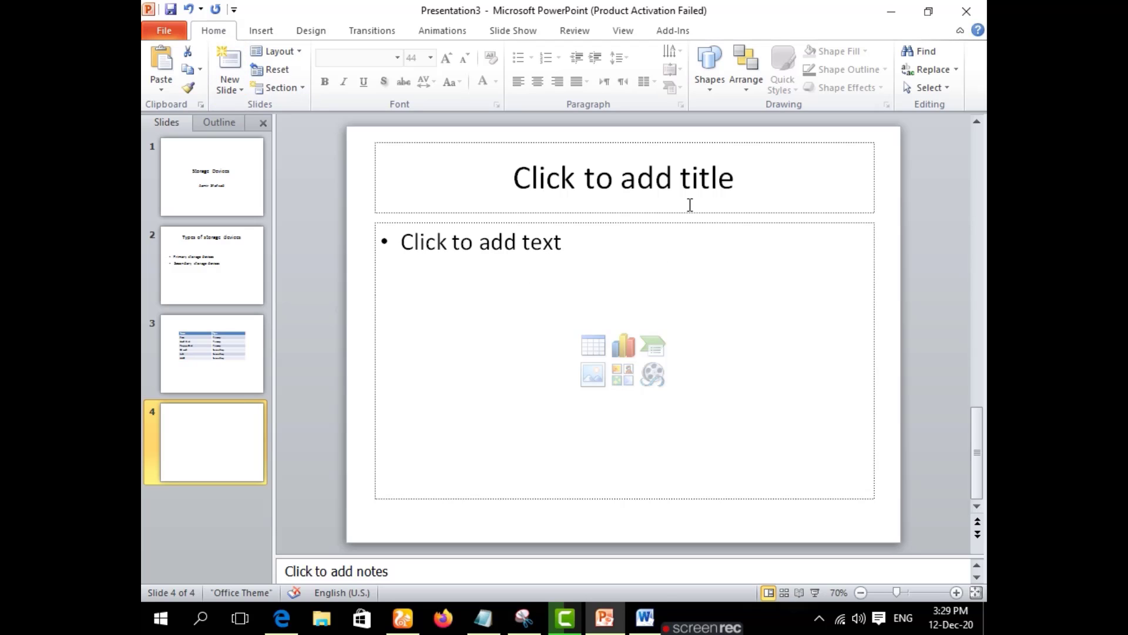
left_click(748, 183)
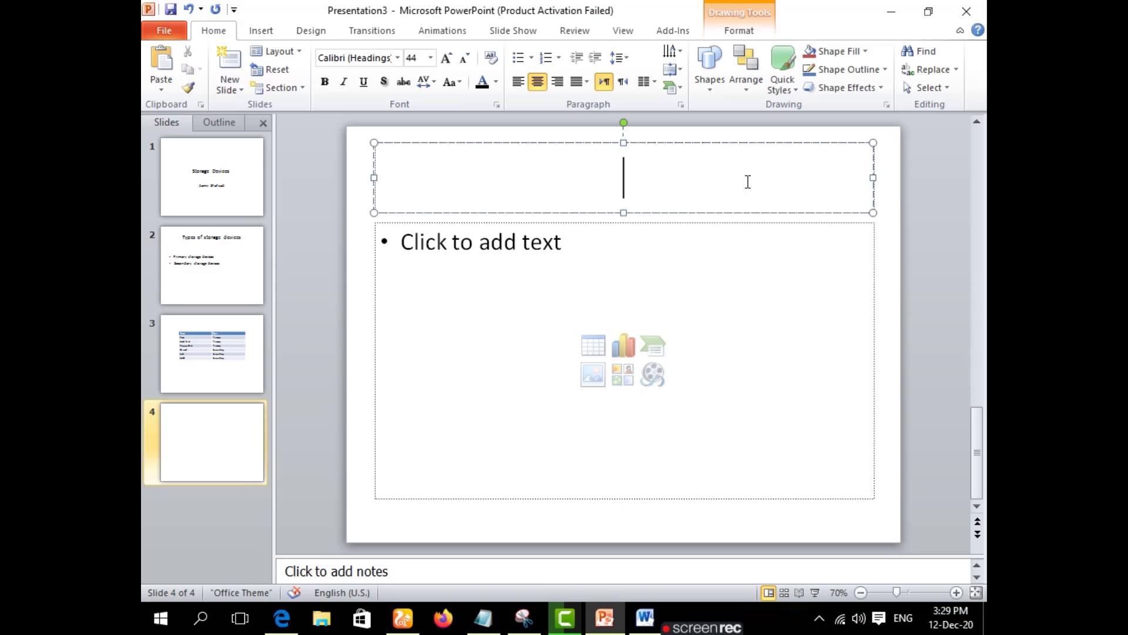
type("Ram")
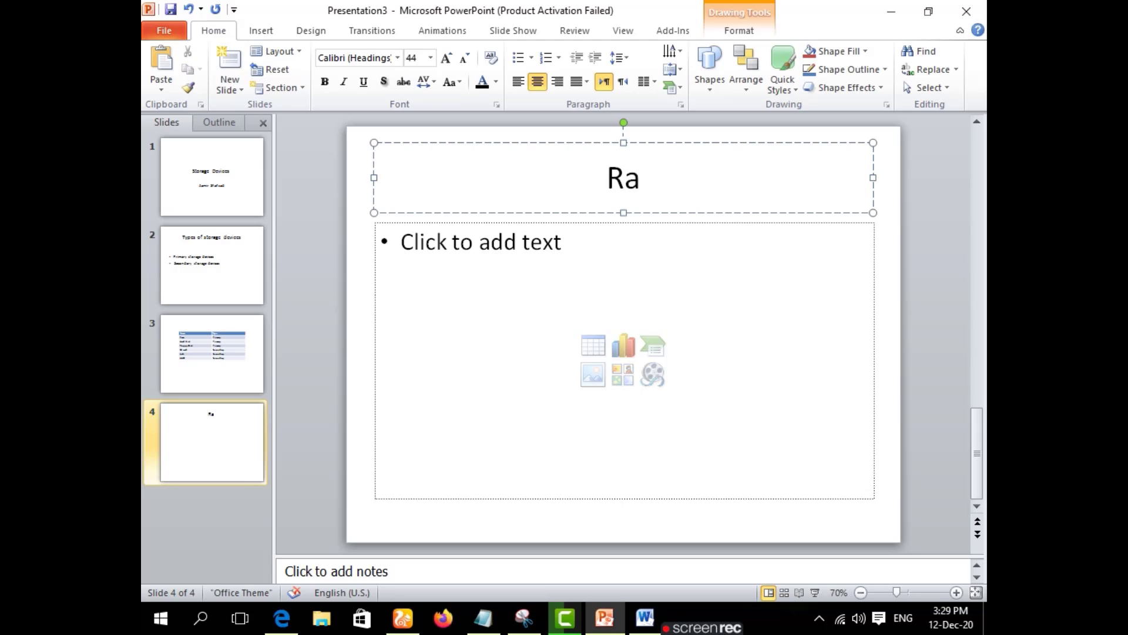
- Try to paste the clipboard content into slide 4's content placeholder and cut the extra slide 5 after each attempt
left_click(562, 271)
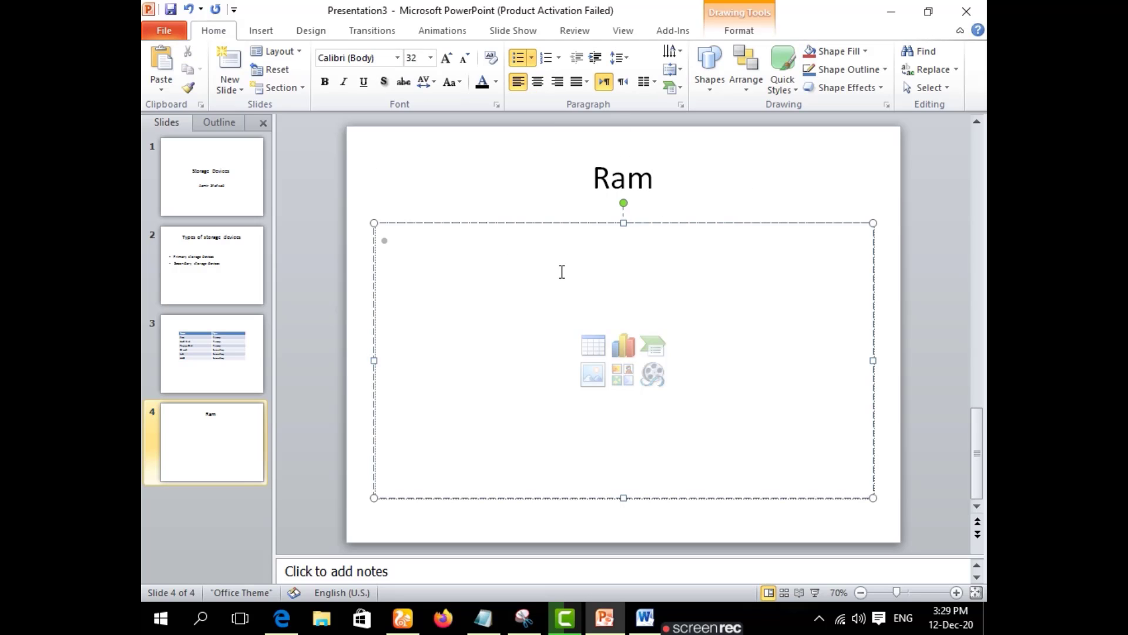
key("ctrl+v")
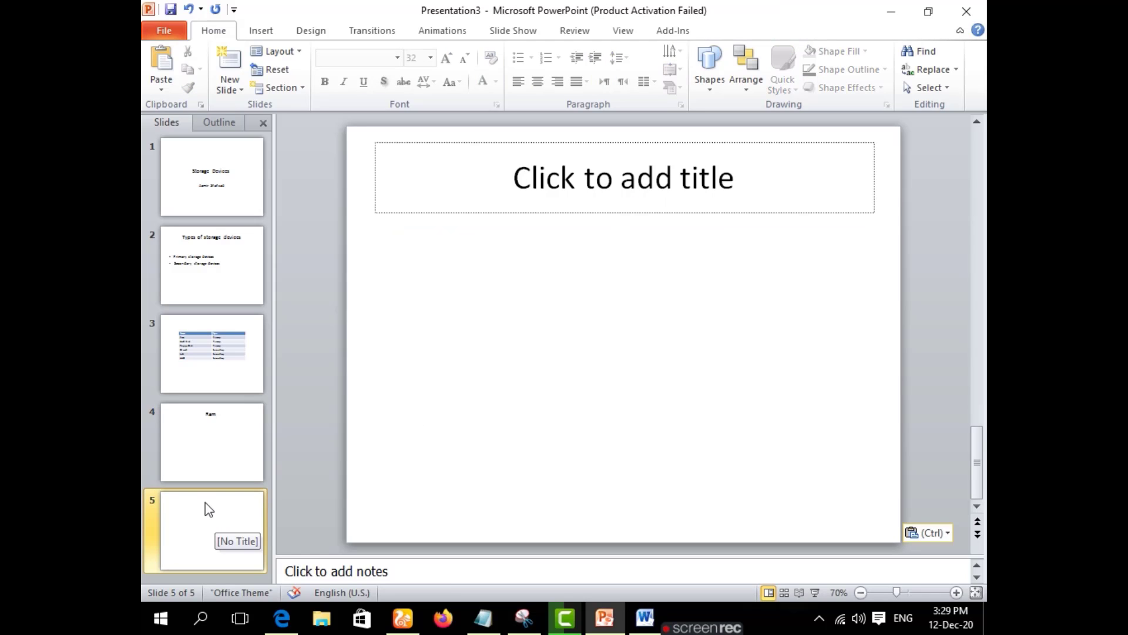
right_click(208, 535)
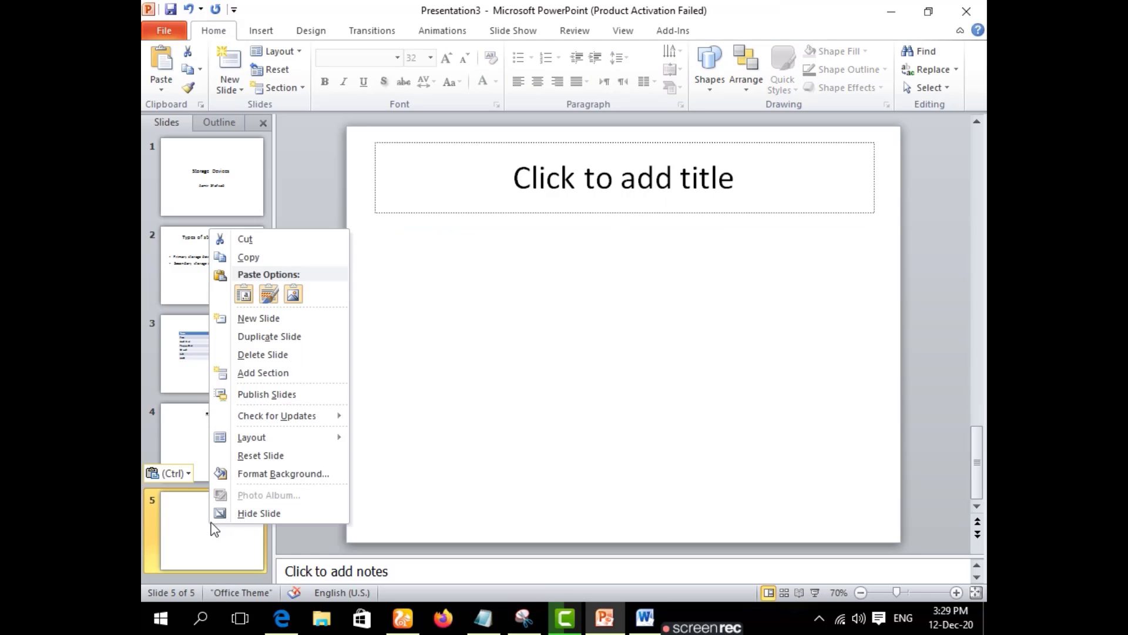
left_click(295, 244)
right_click(550, 253)
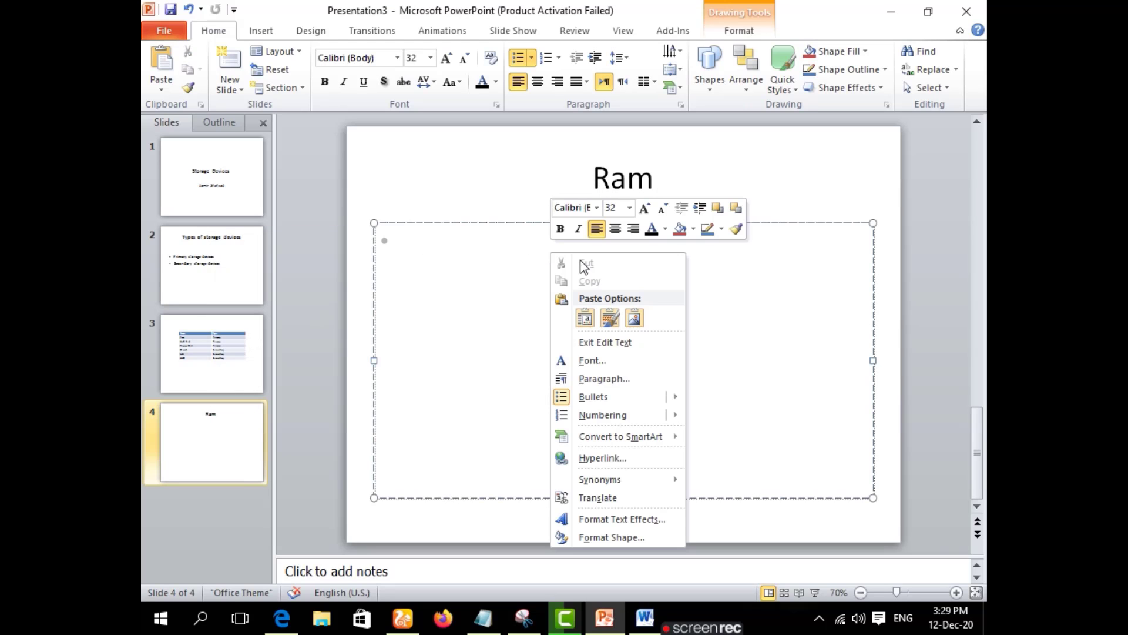
left_click(591, 324)
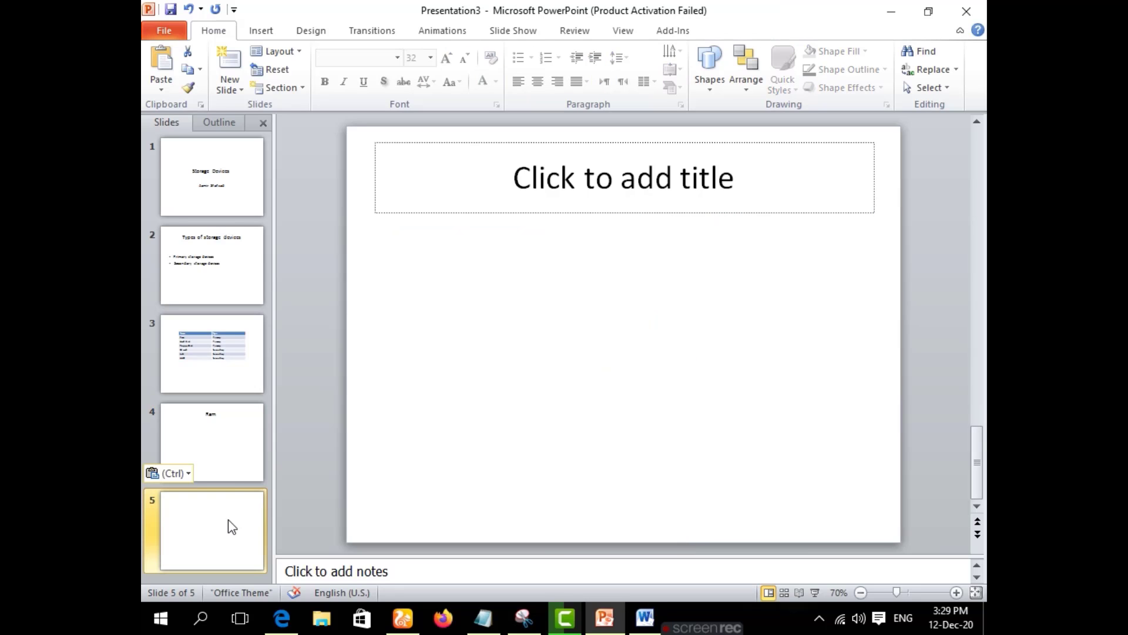
right_click(228, 522)
left_click(291, 234)
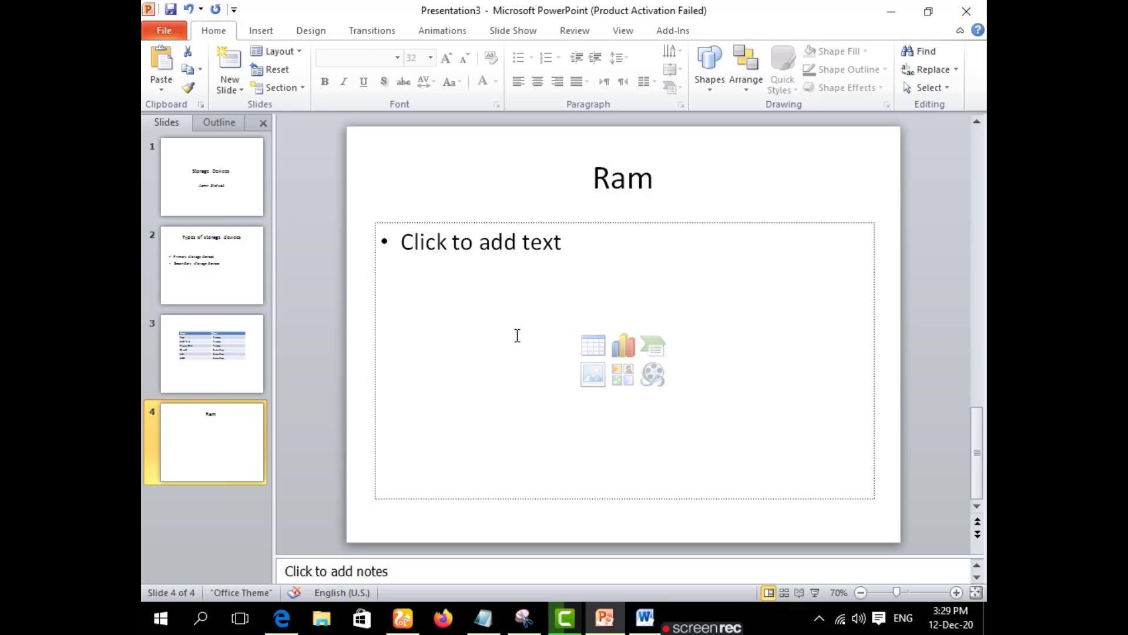
- Switch from slide 4's content placeholder to the Word document and copy the two-line definition under the Ram heading
left_click(521, 298)
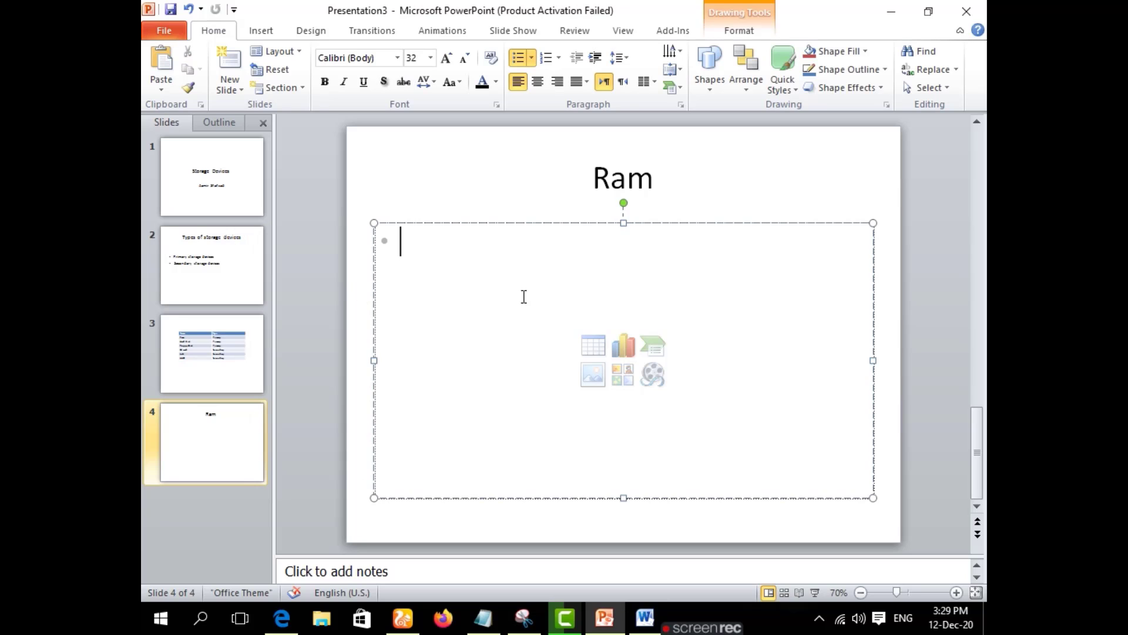
left_click(645, 617)
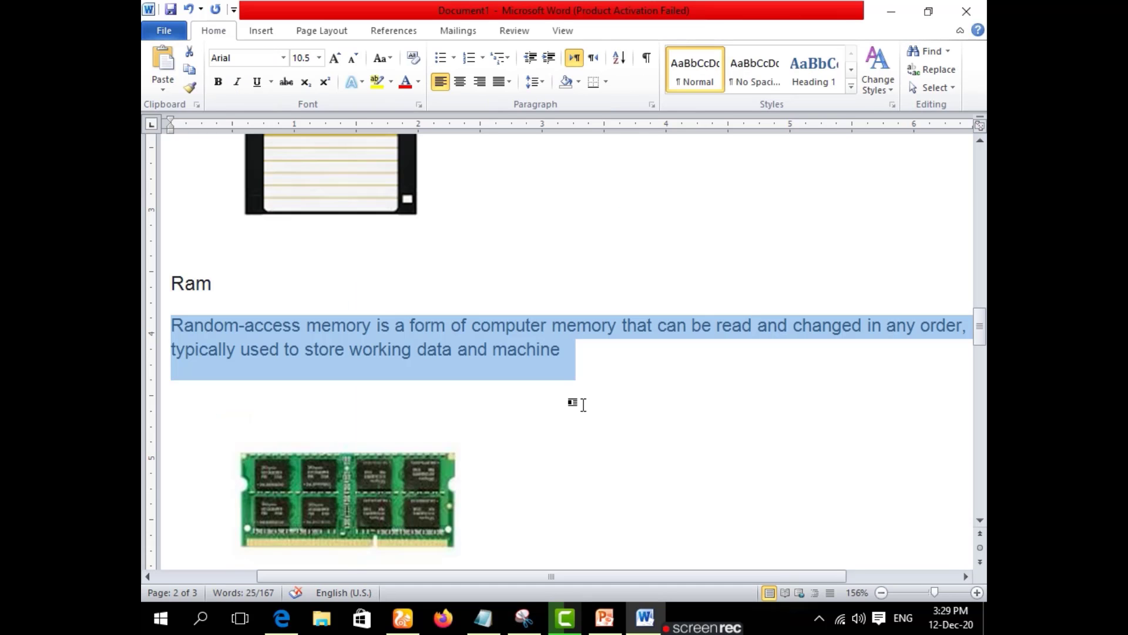
left_click(583, 404)
left_click_drag(171, 235, 586, 261)
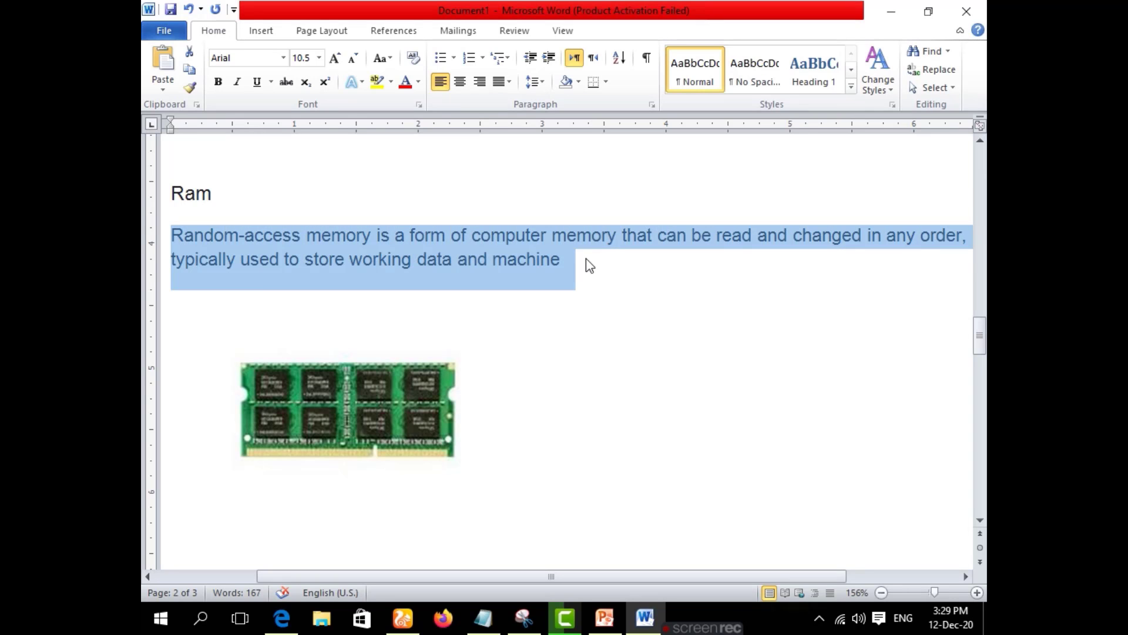
right_click(492, 258)
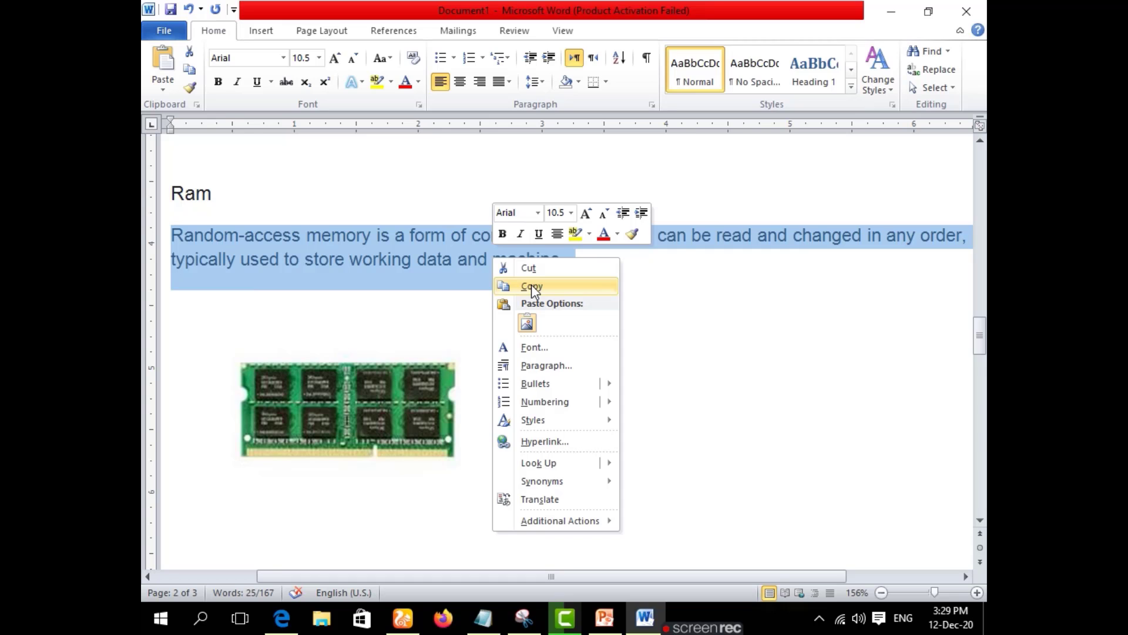
left_click(531, 285)
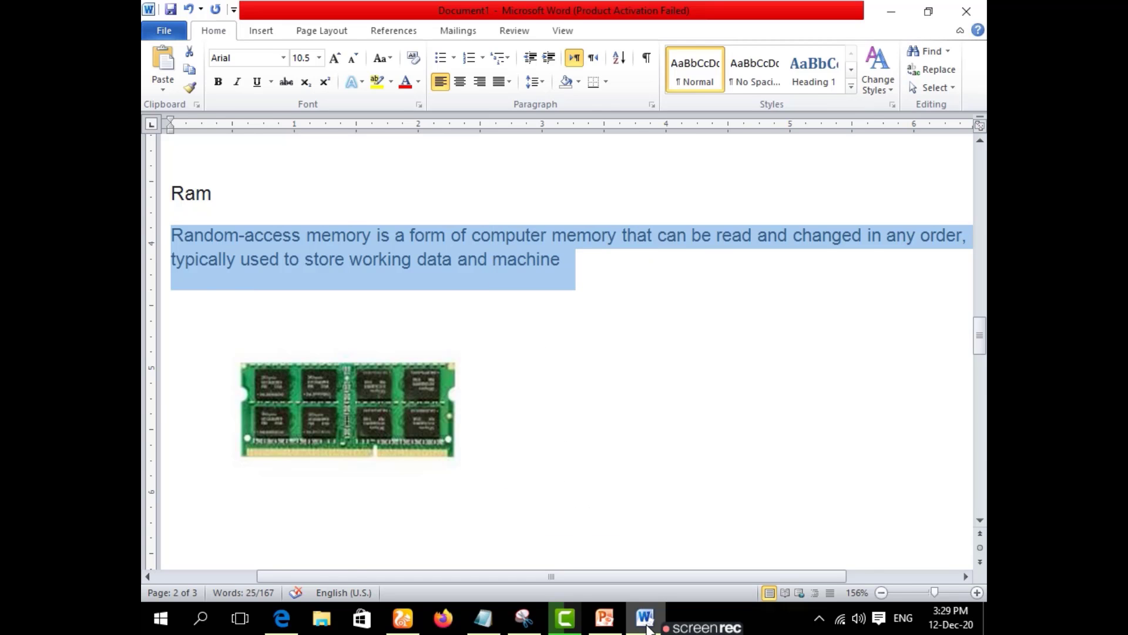
- Return to PowerPoint and paste the copied Ram definition into slide 4's content placeholder using the destination theme
left_click(605, 619)
right_click(436, 254)
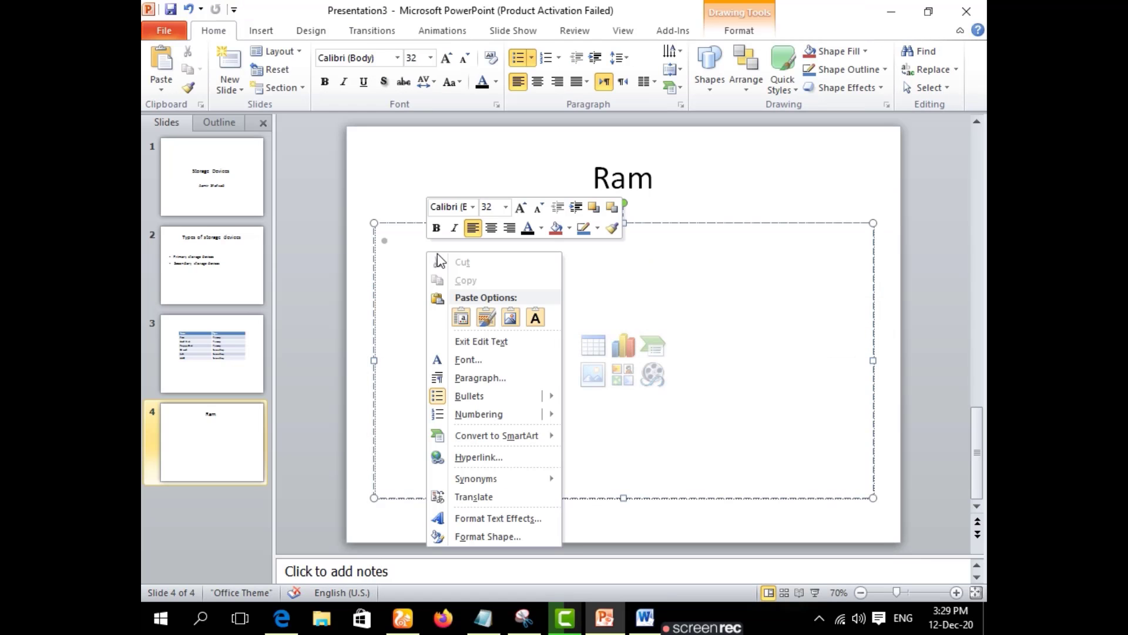
left_click(463, 321)
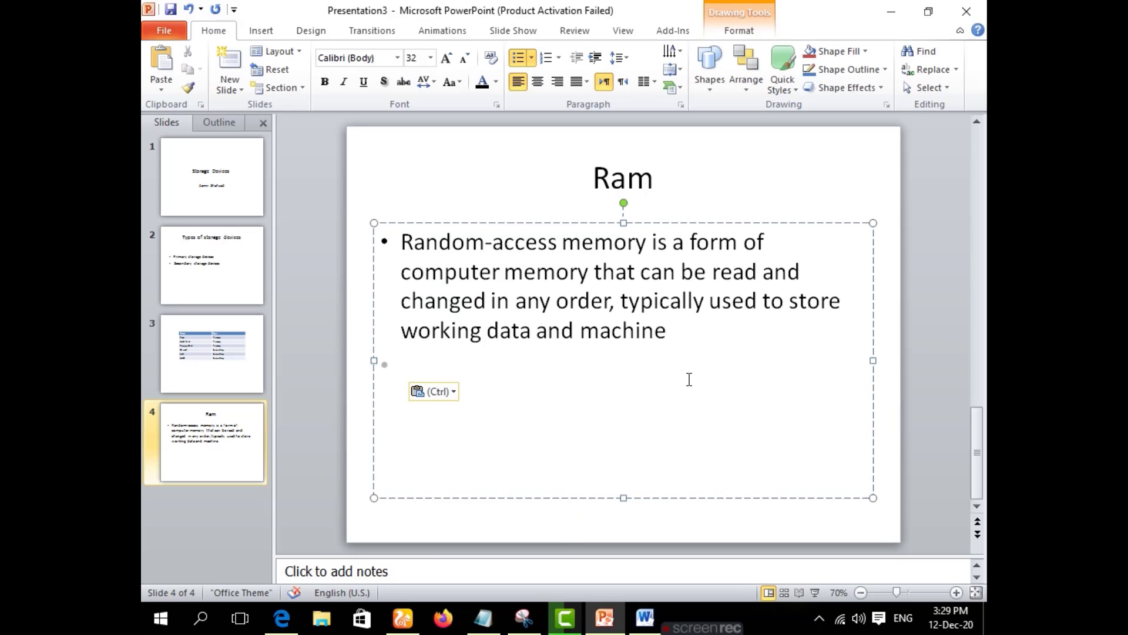
- Select all of the definition text on the Ram slide and remove its bullets
left_click_drag(688, 335, 504, 292)
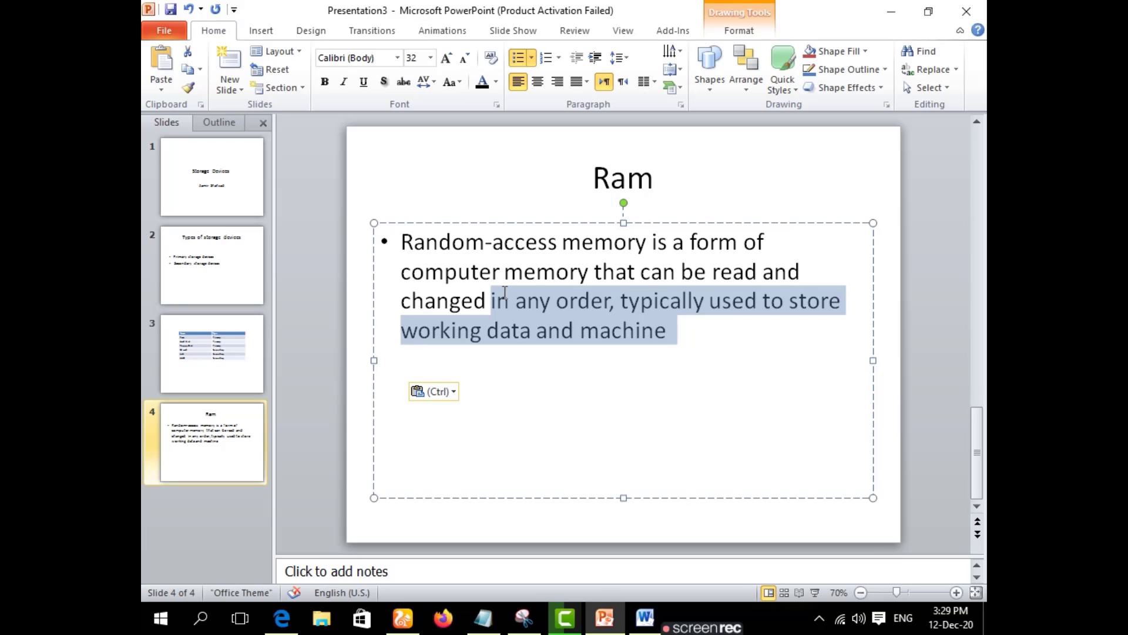
key("ctrl+a")
left_click(524, 56)
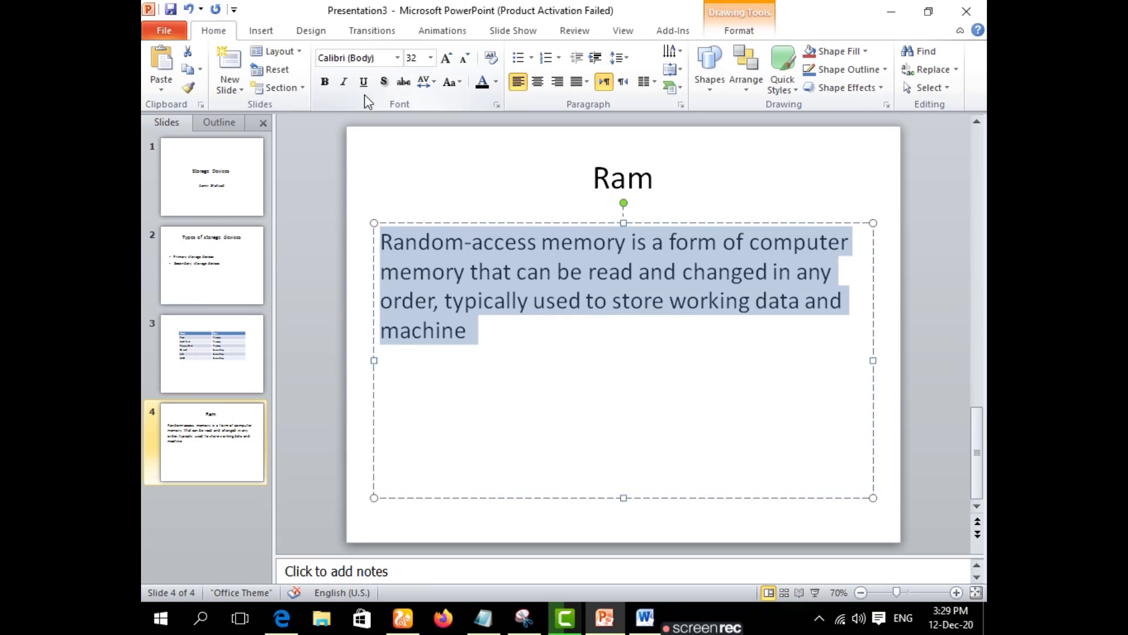
- Set the Ram definition's font size to 16 and shorten its text box to end just below the two text lines
left_click(431, 57)
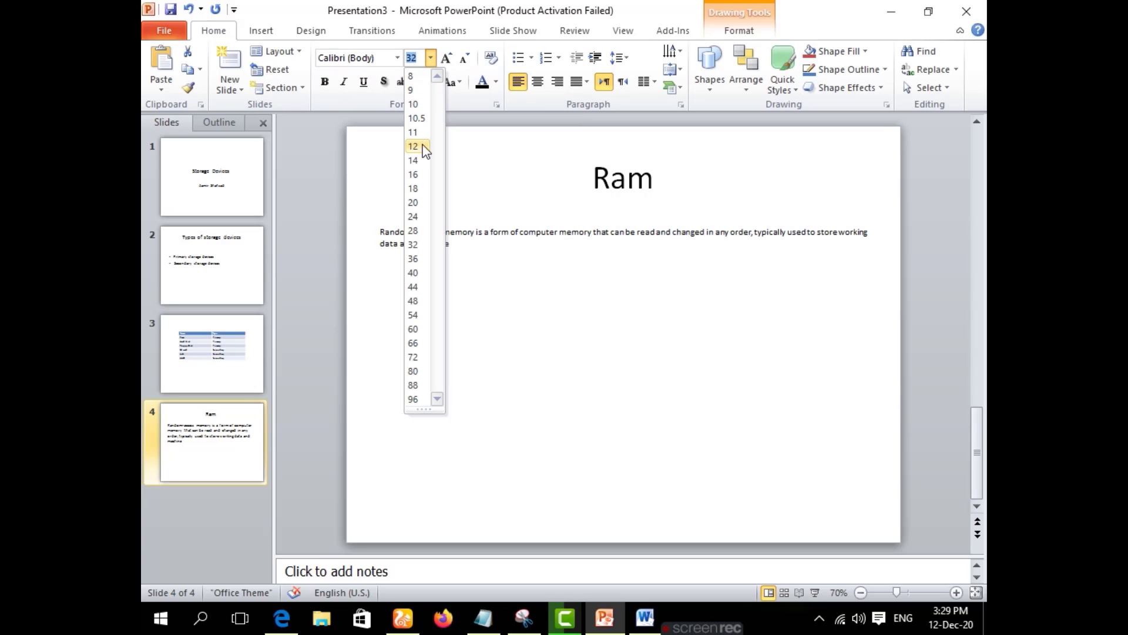
left_click(414, 175)
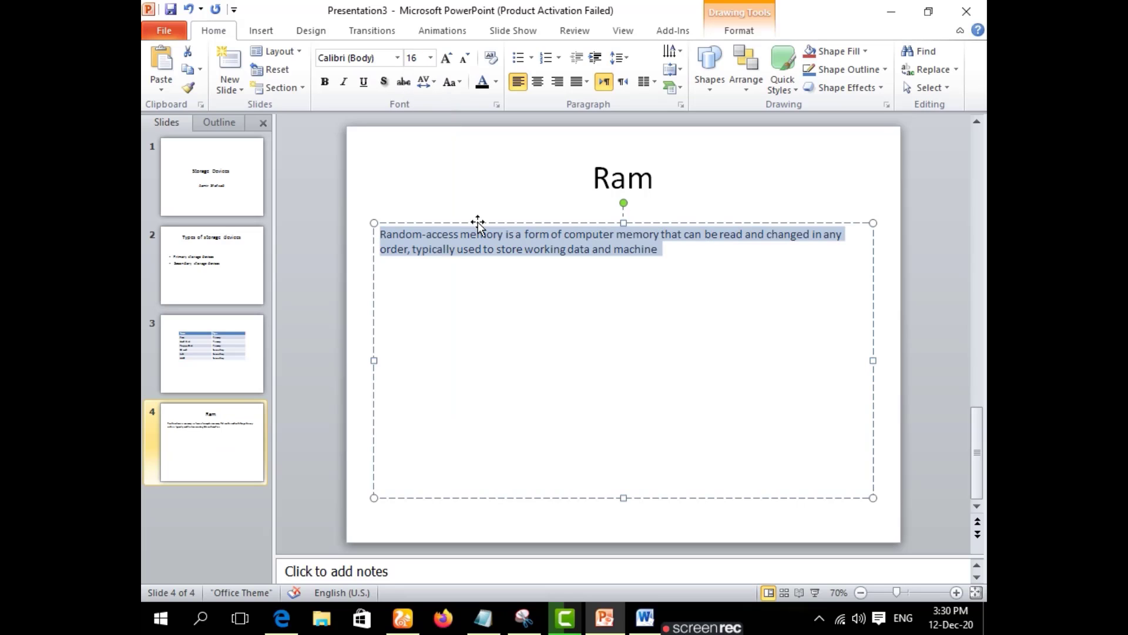
left_click(625, 499)
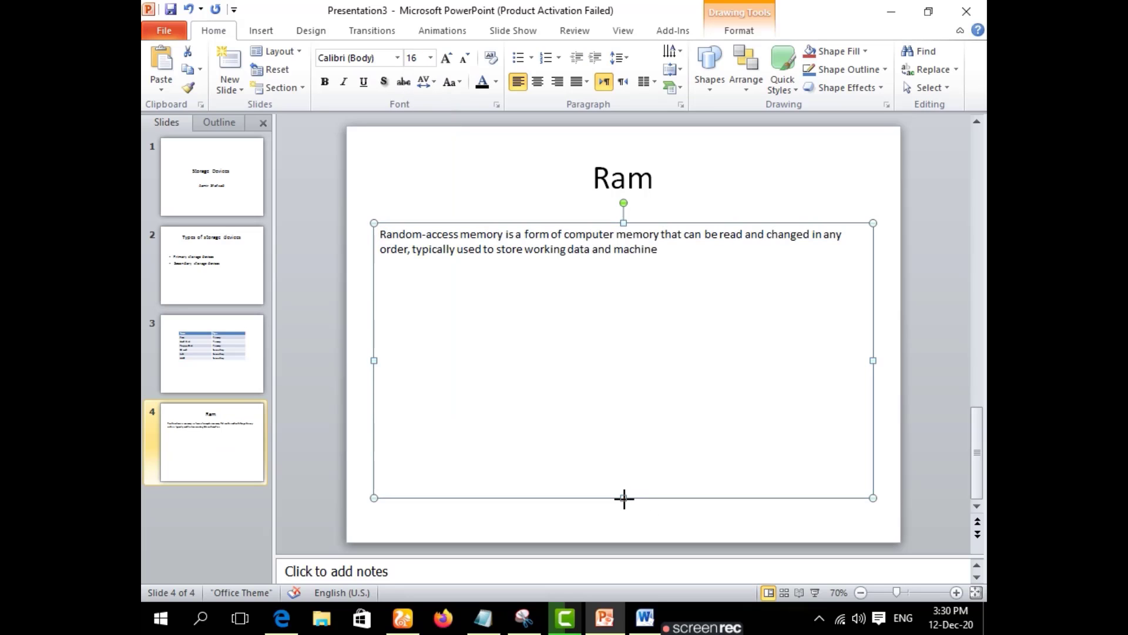
left_click_drag(624, 498, 634, 284)
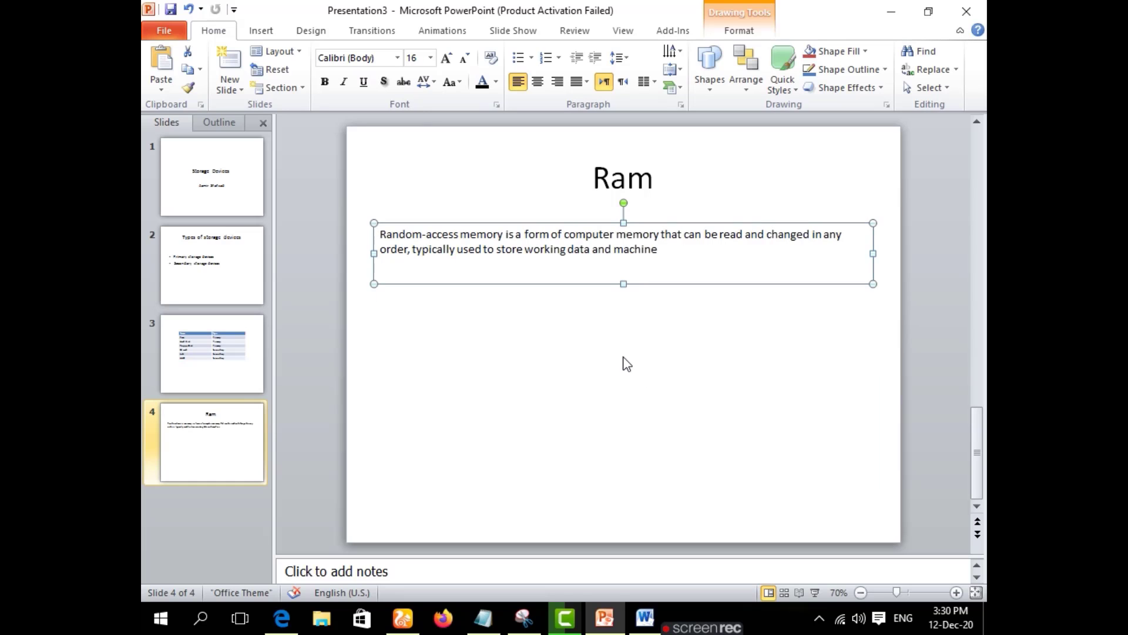